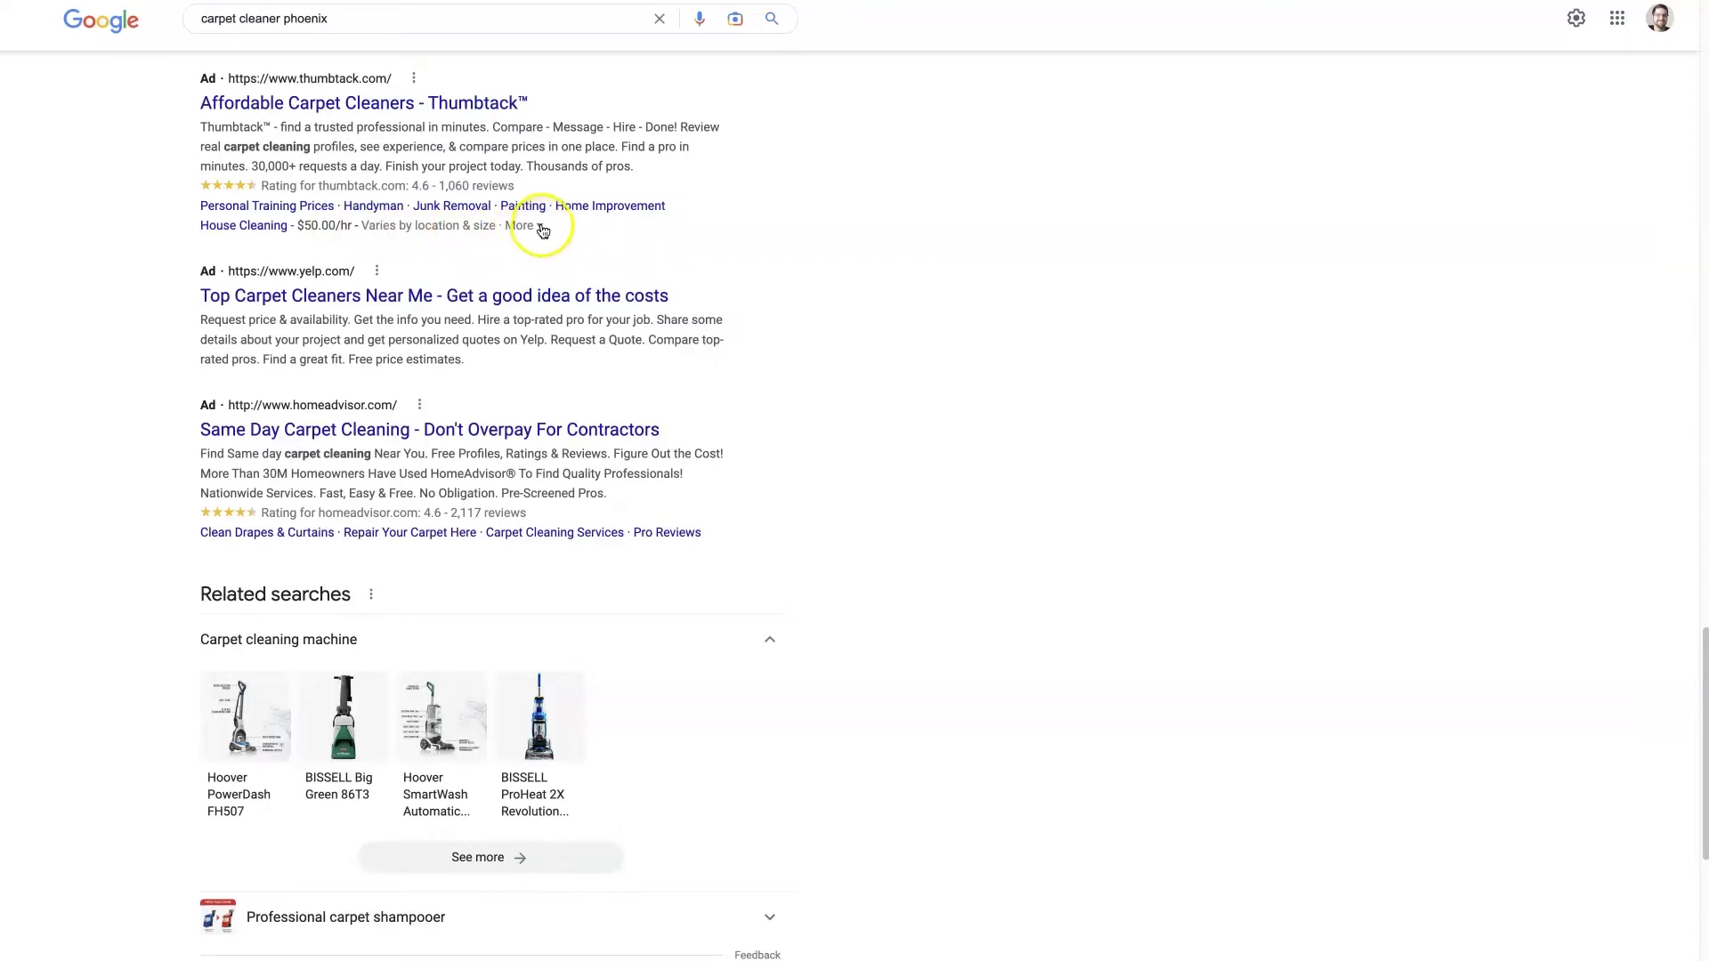
click(542, 228)
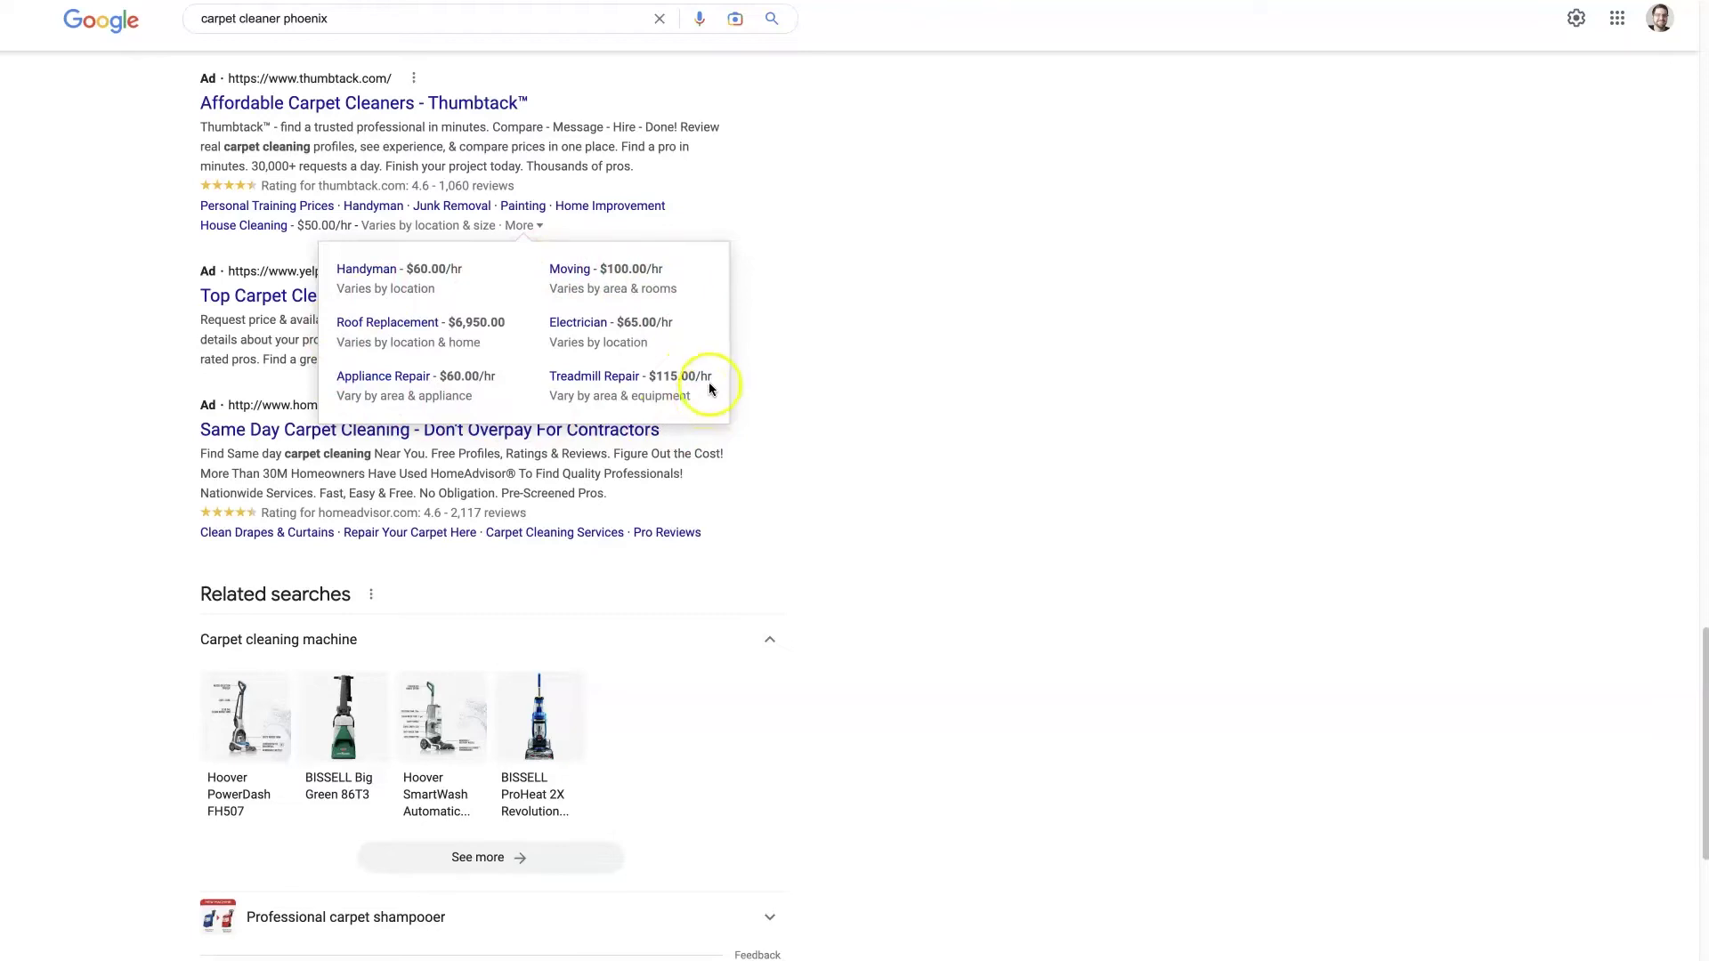
click(539, 229)
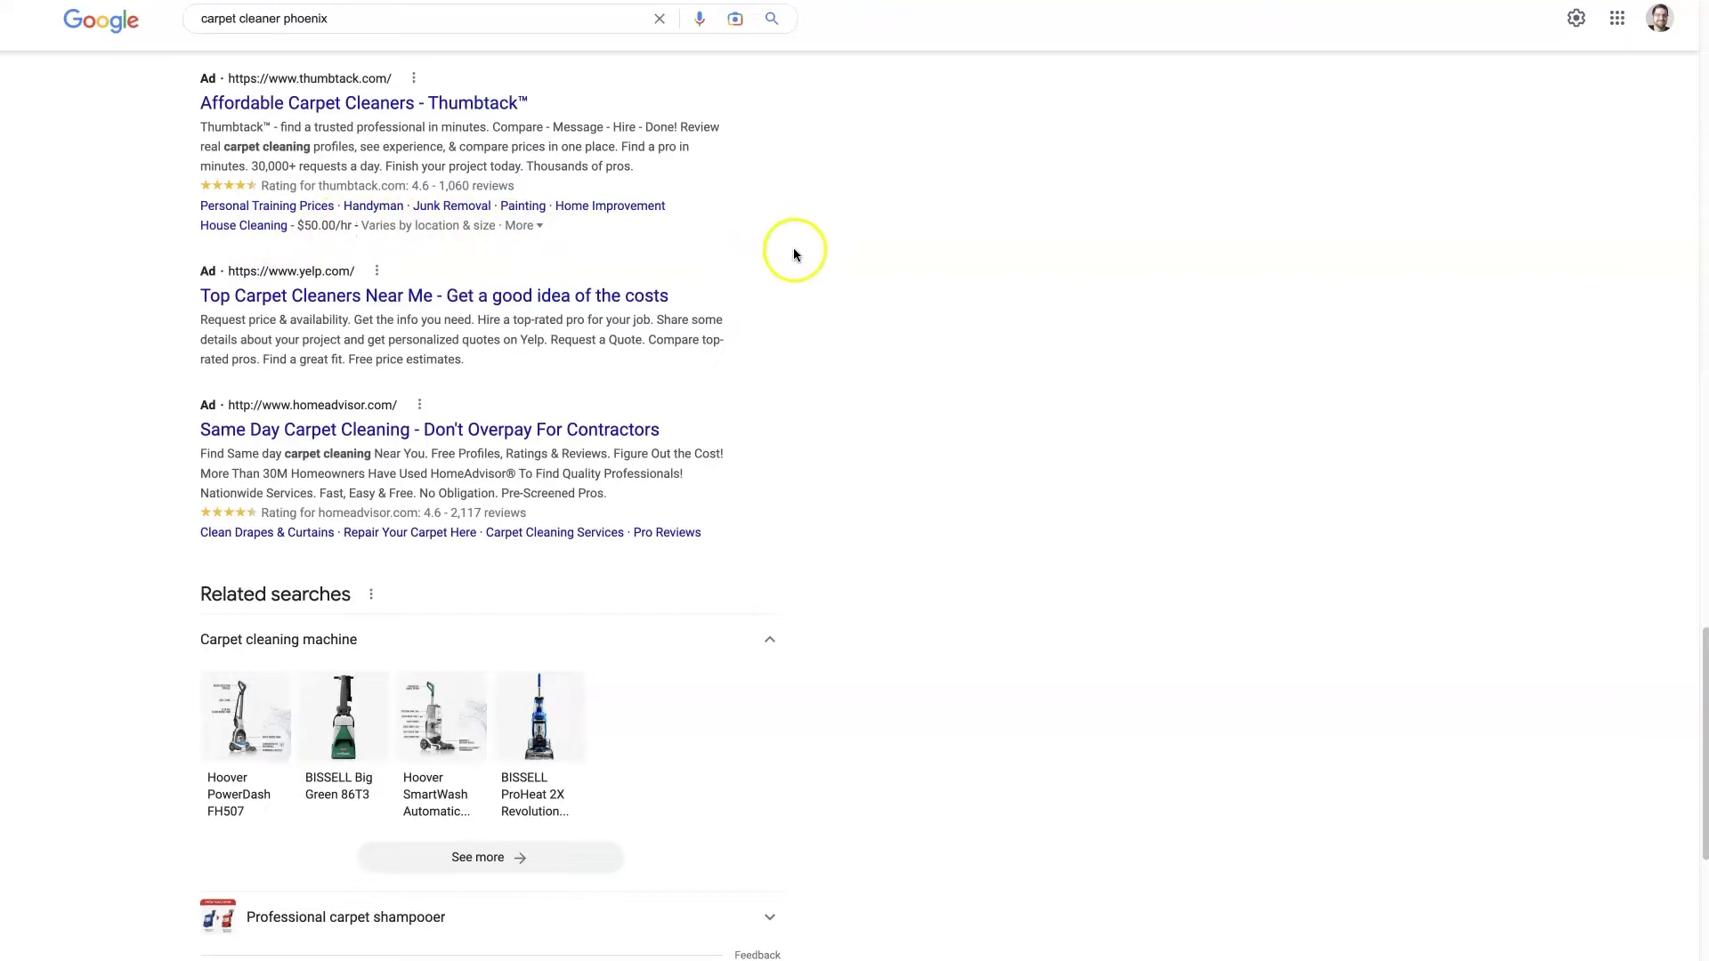
click(367, 299)
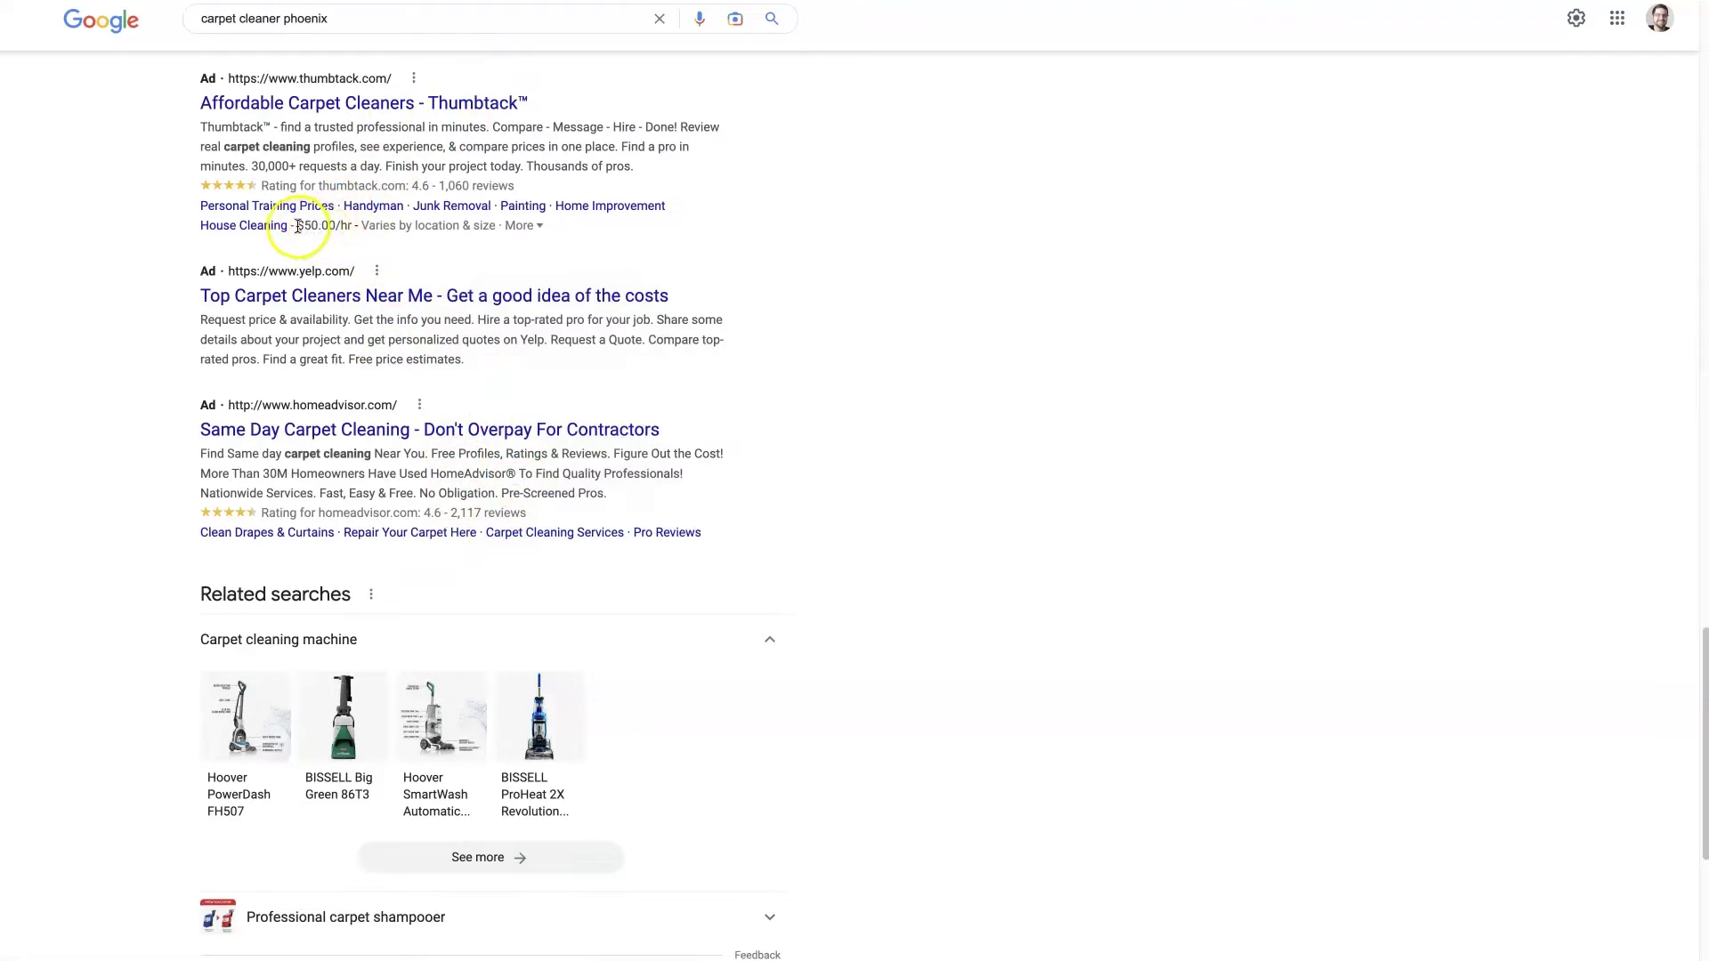
drag(298, 227, 392, 236)
click(397, 245)
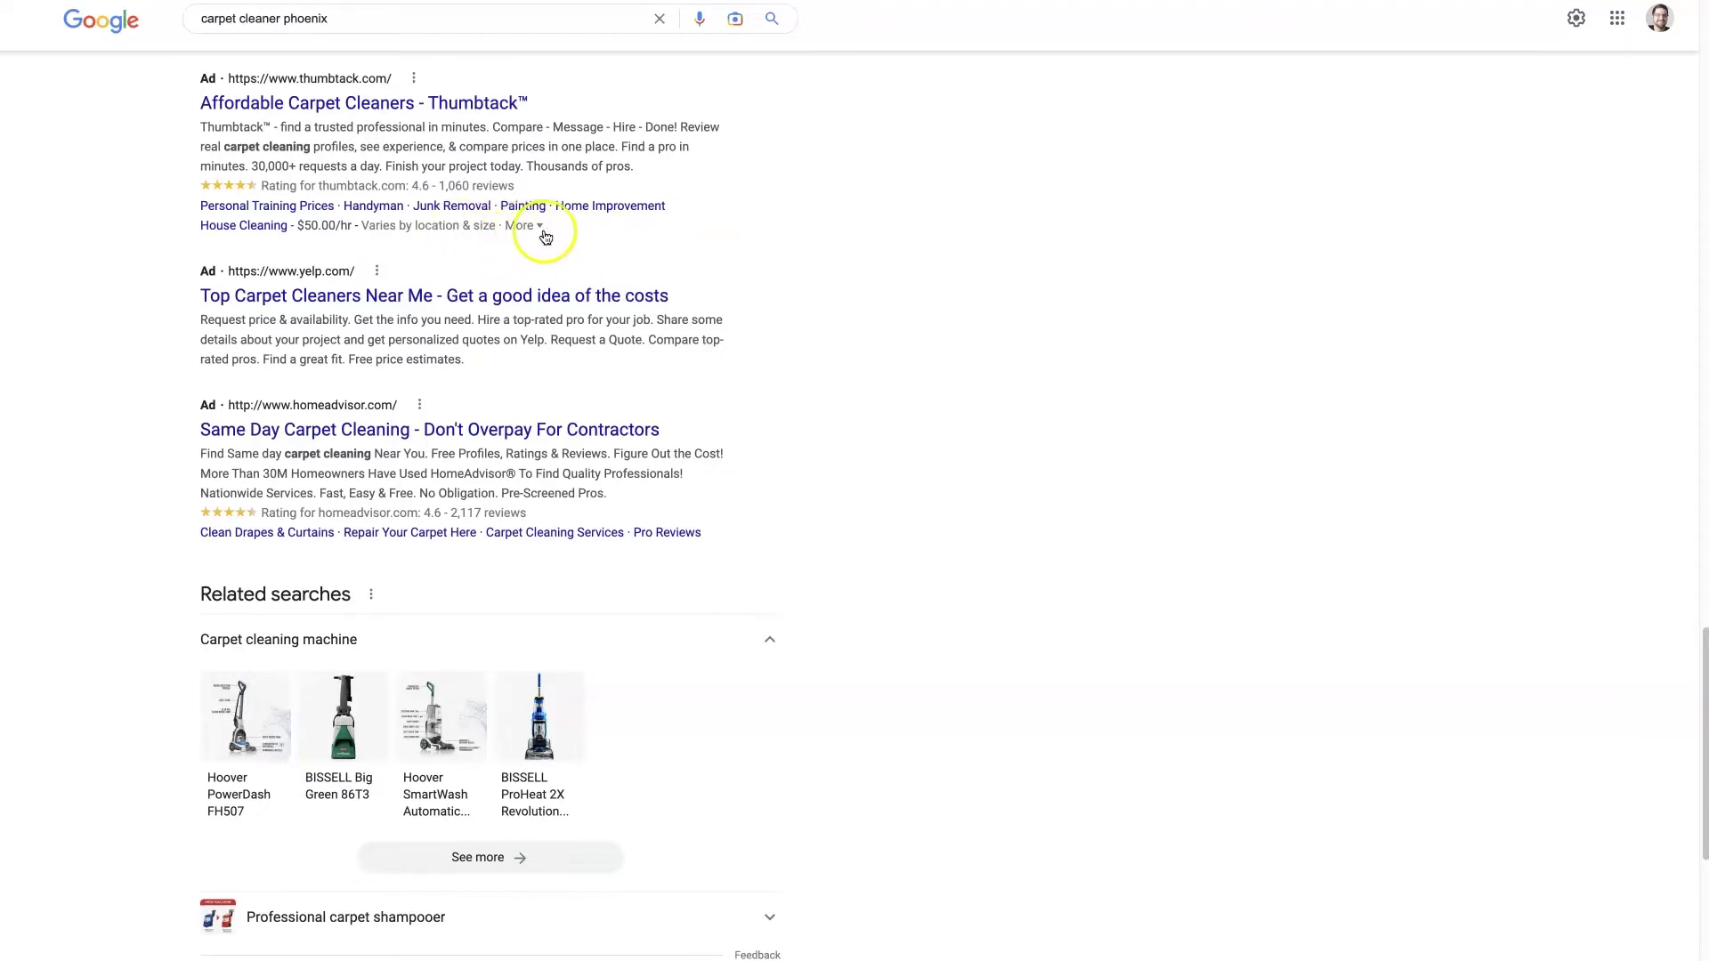
click(540, 228)
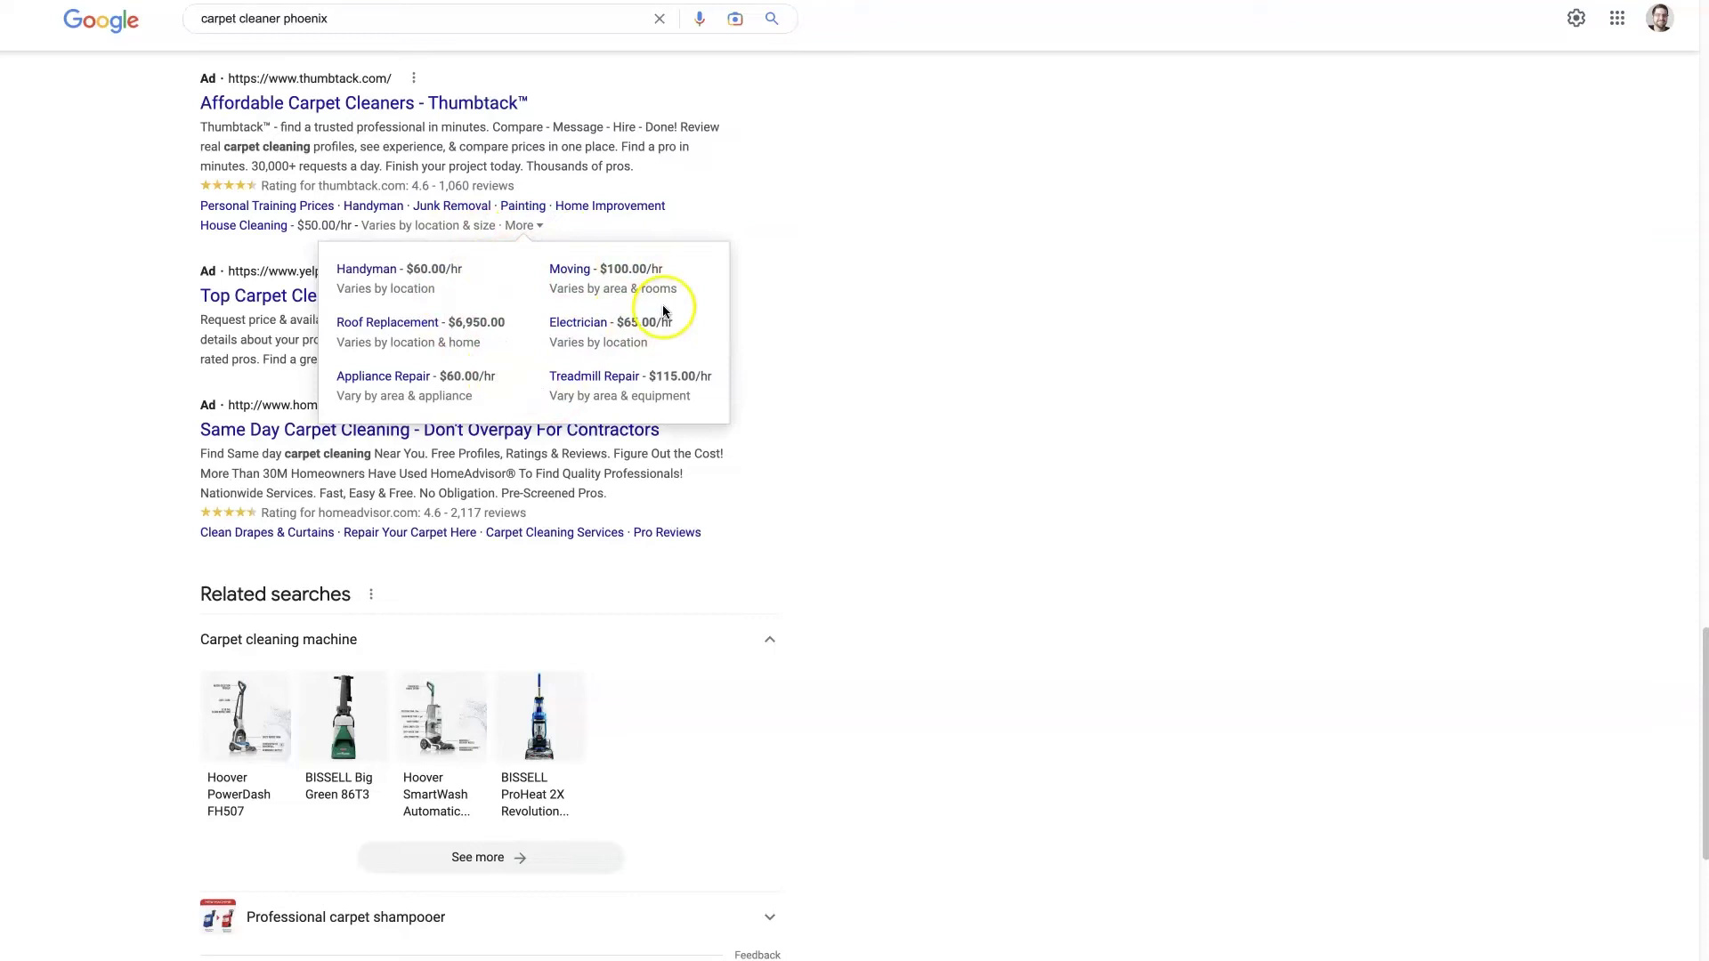
click(790, 242)
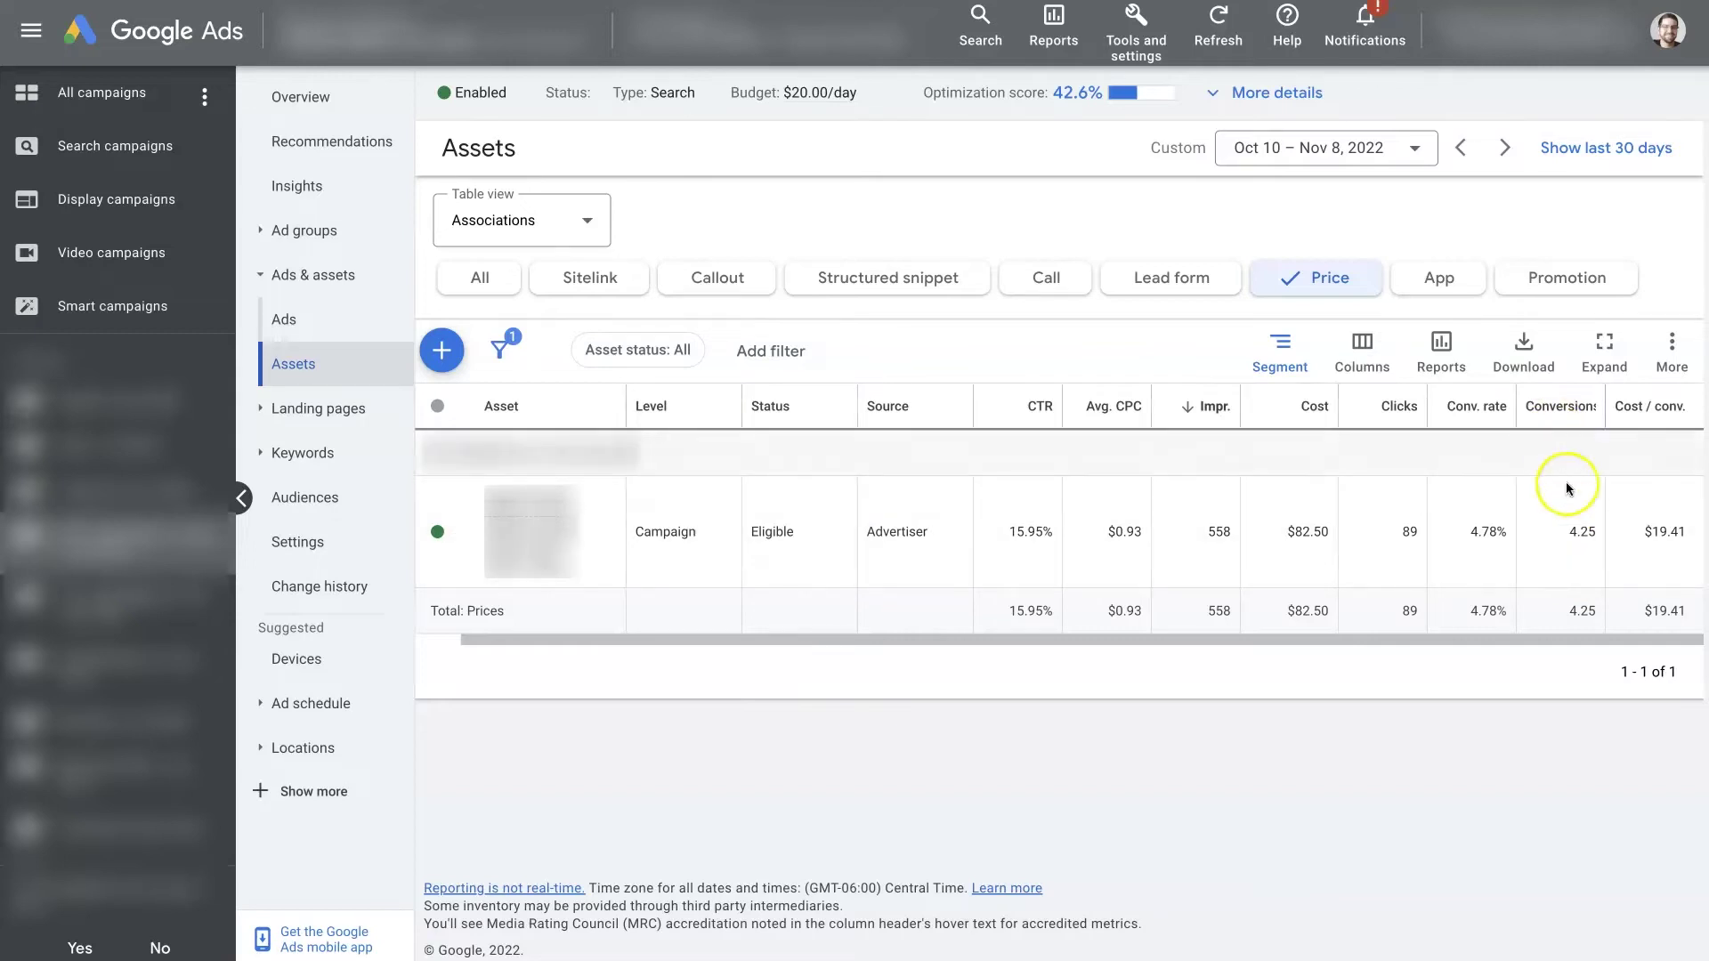
- Highlight the 4.25 conversions figure in the Price assets table
click(1571, 531)
double_click(1600, 532)
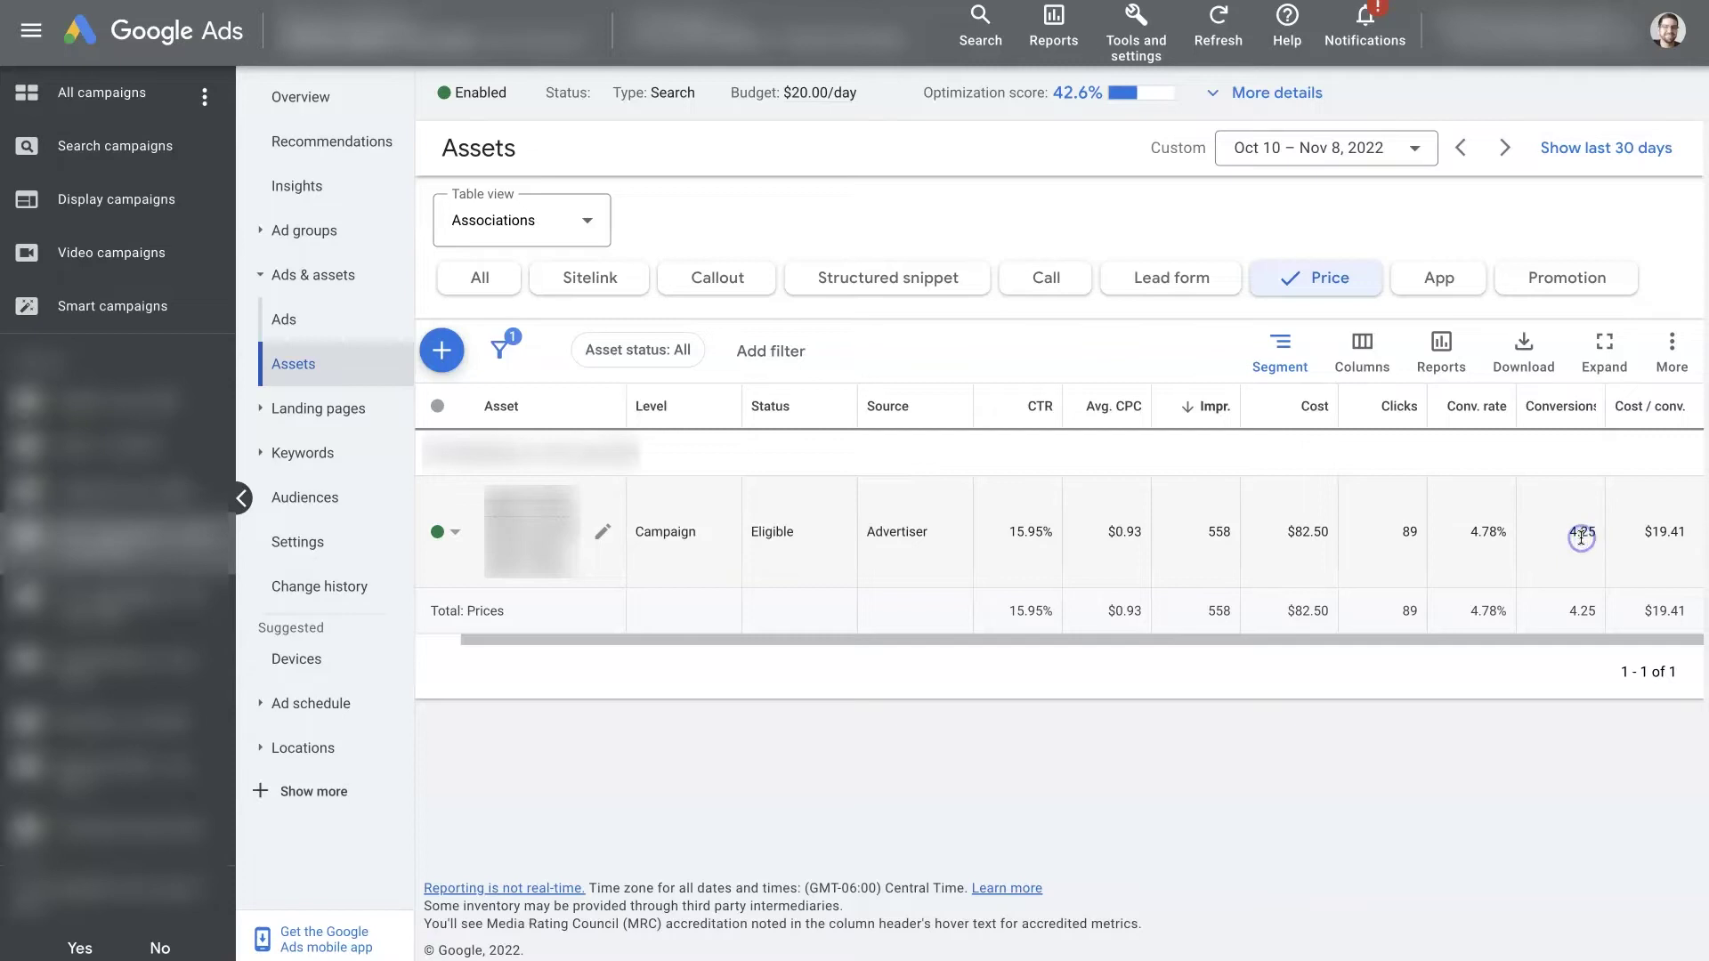
click(1580, 531)
click(1576, 537)
click(1579, 532)
click(1573, 532)
double_click(1573, 531)
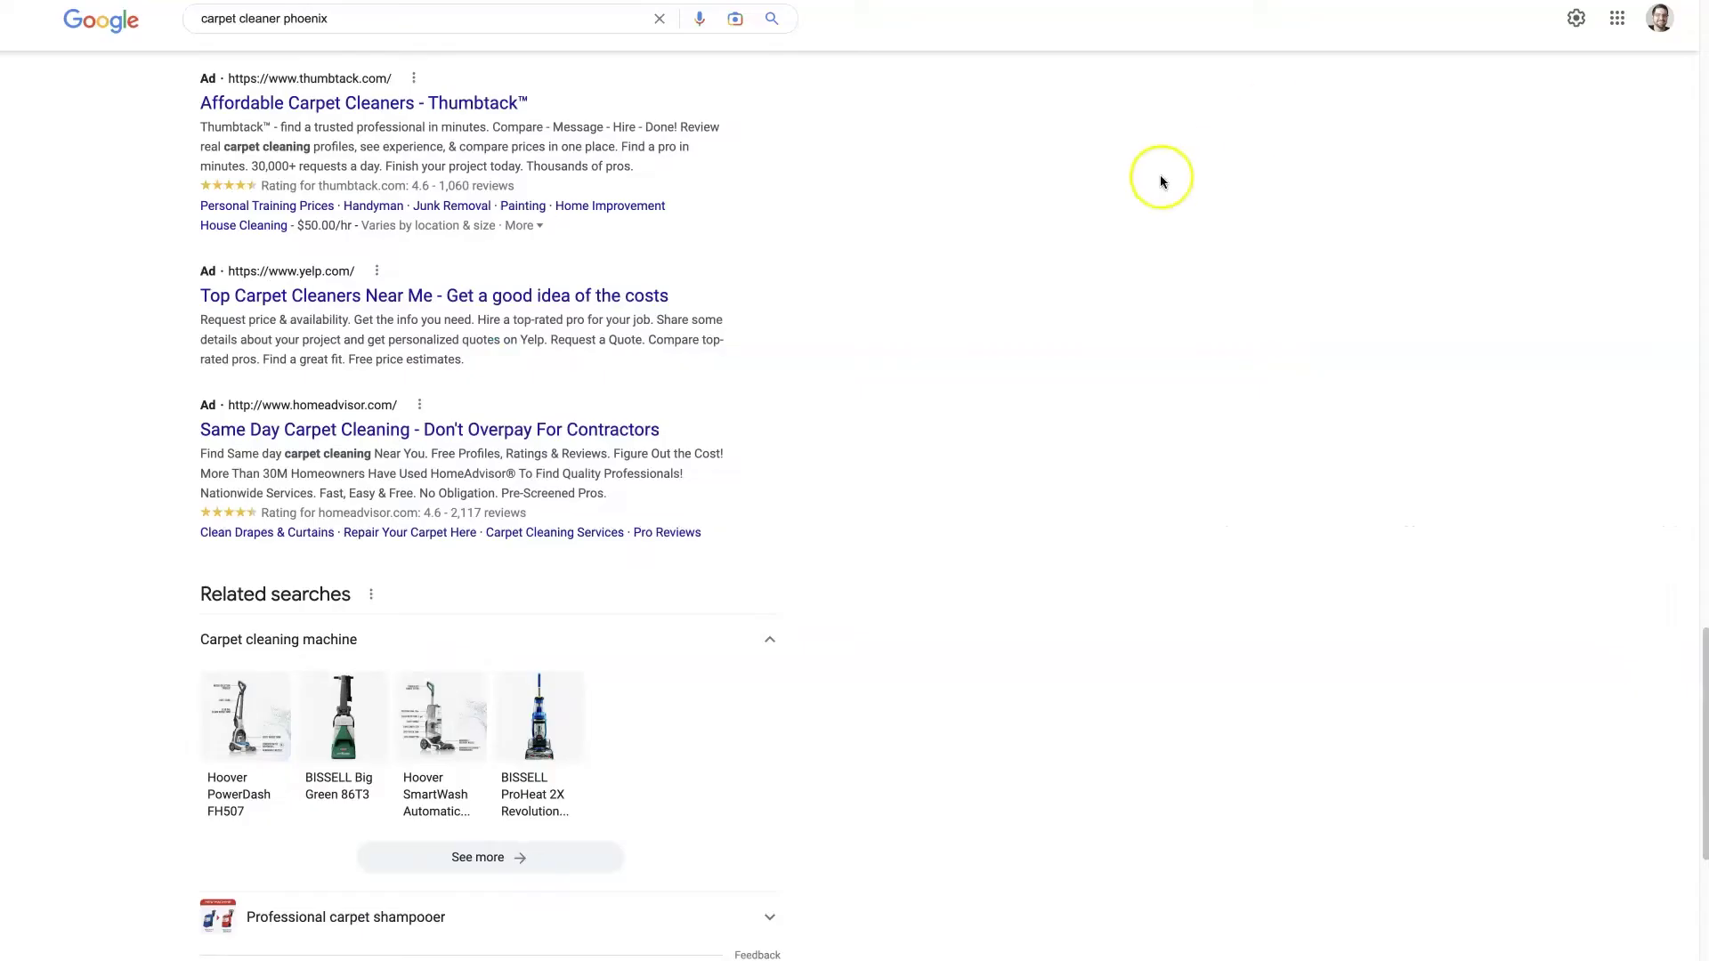
click(540, 229)
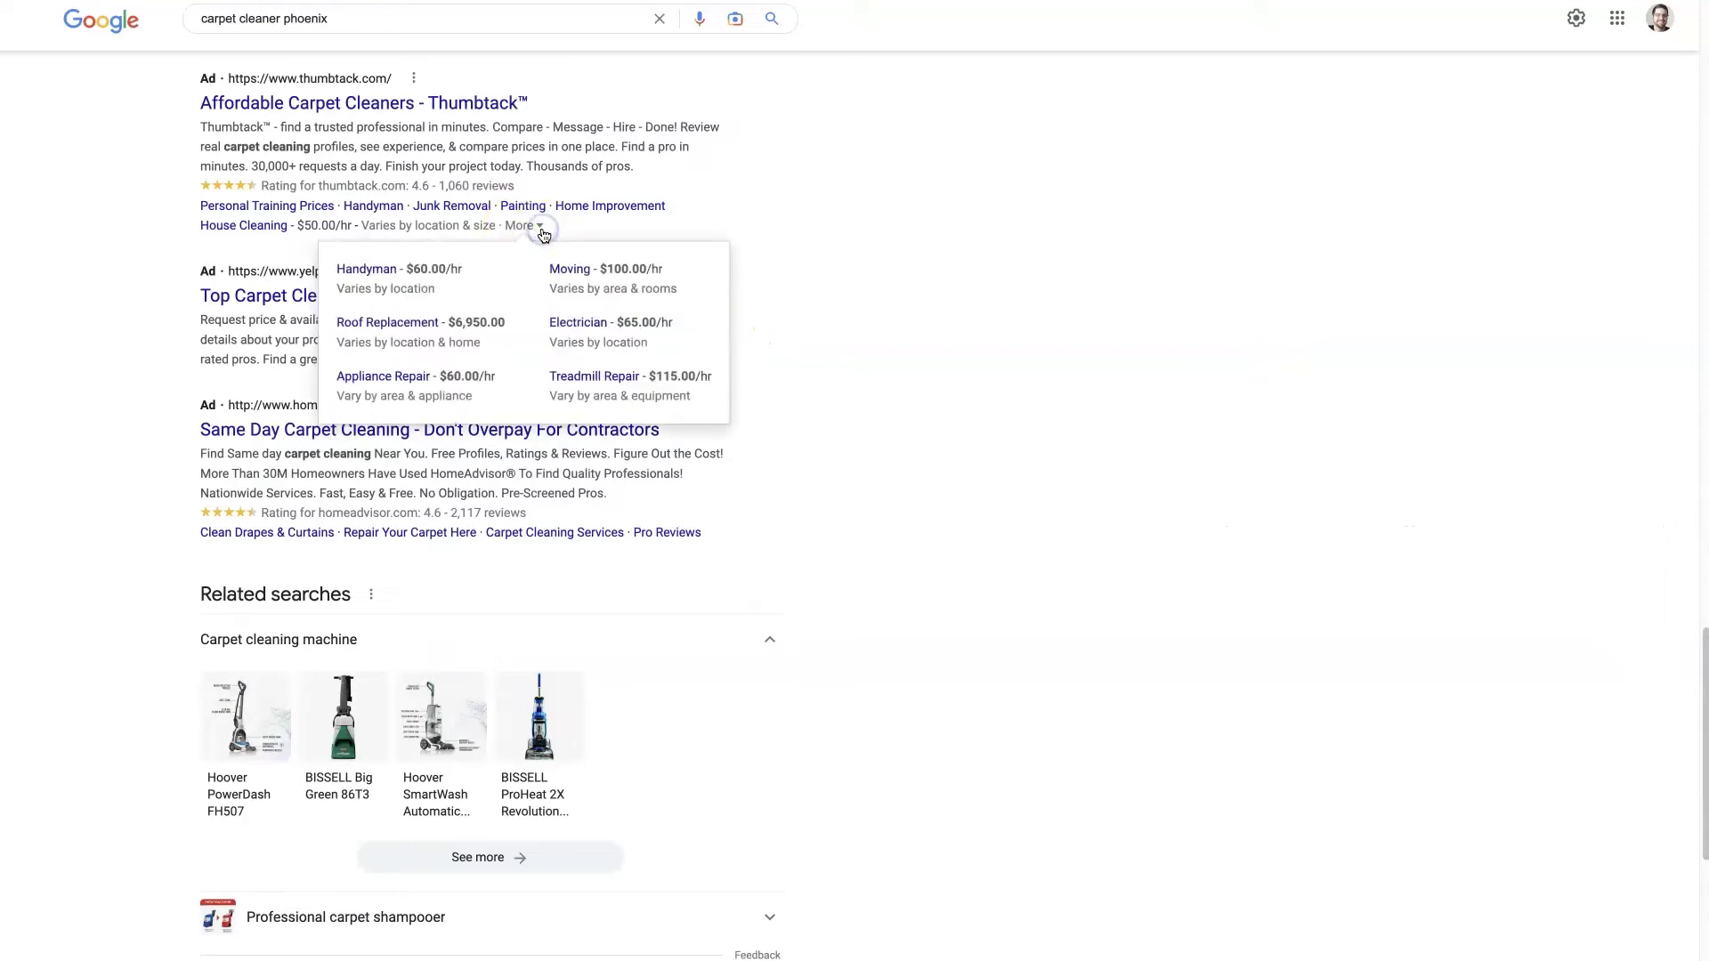
click(579, 280)
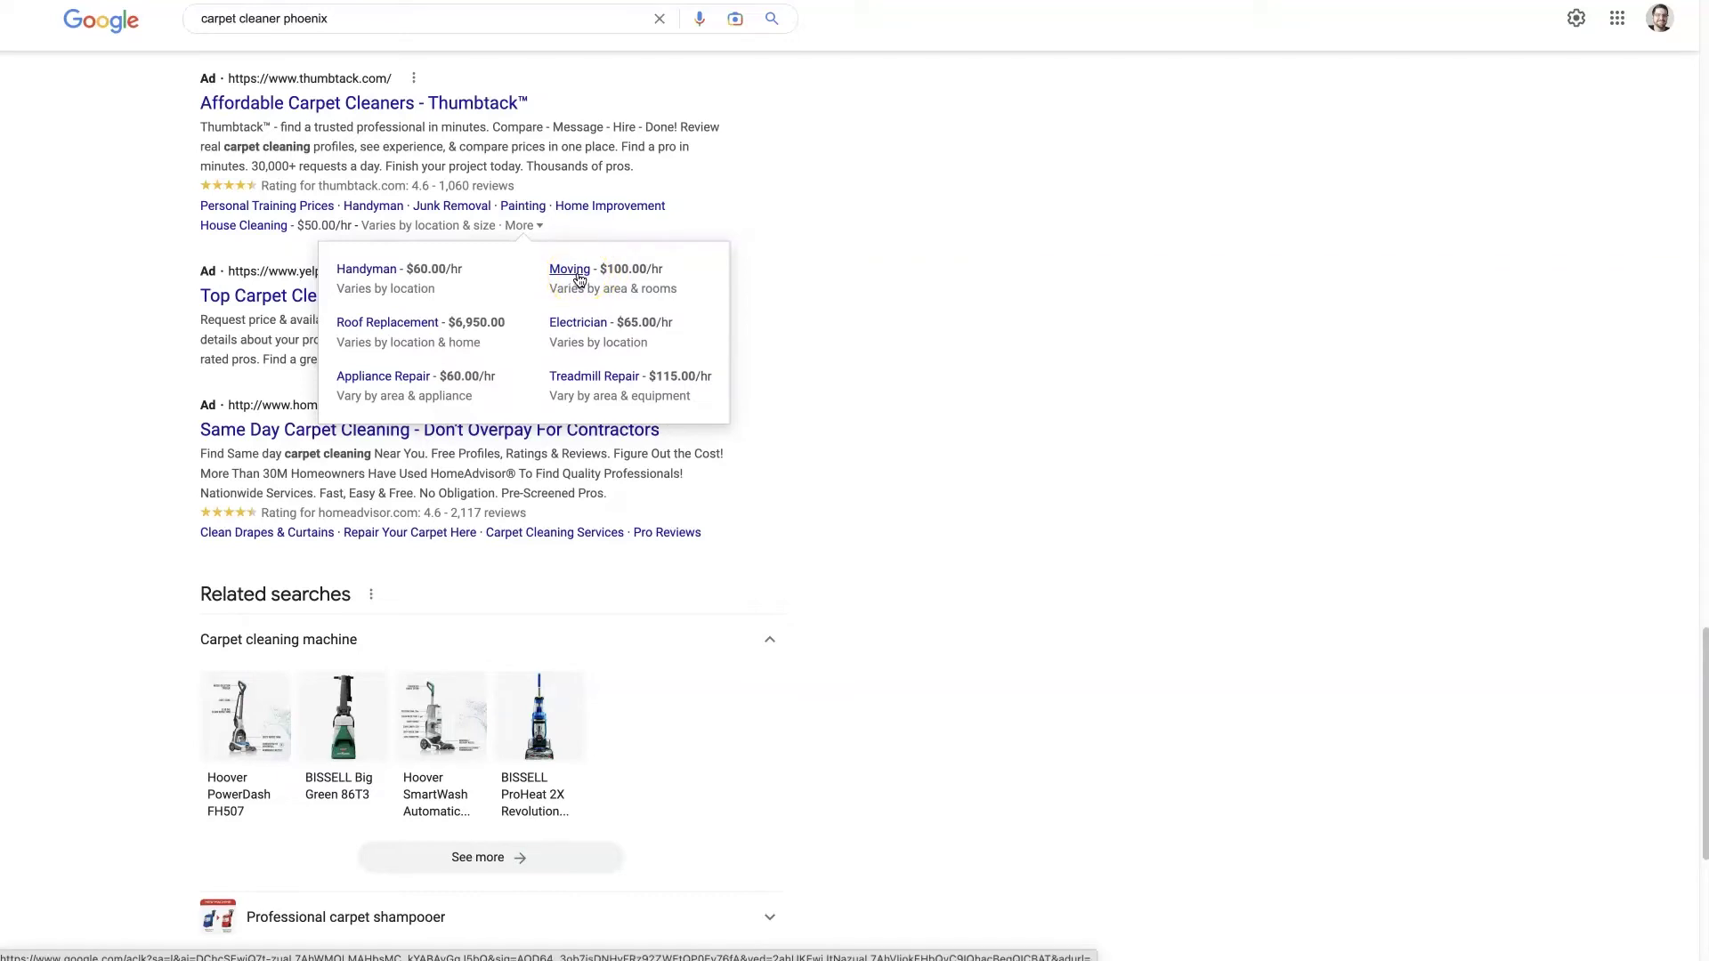
click(879, 262)
click(1470, 85)
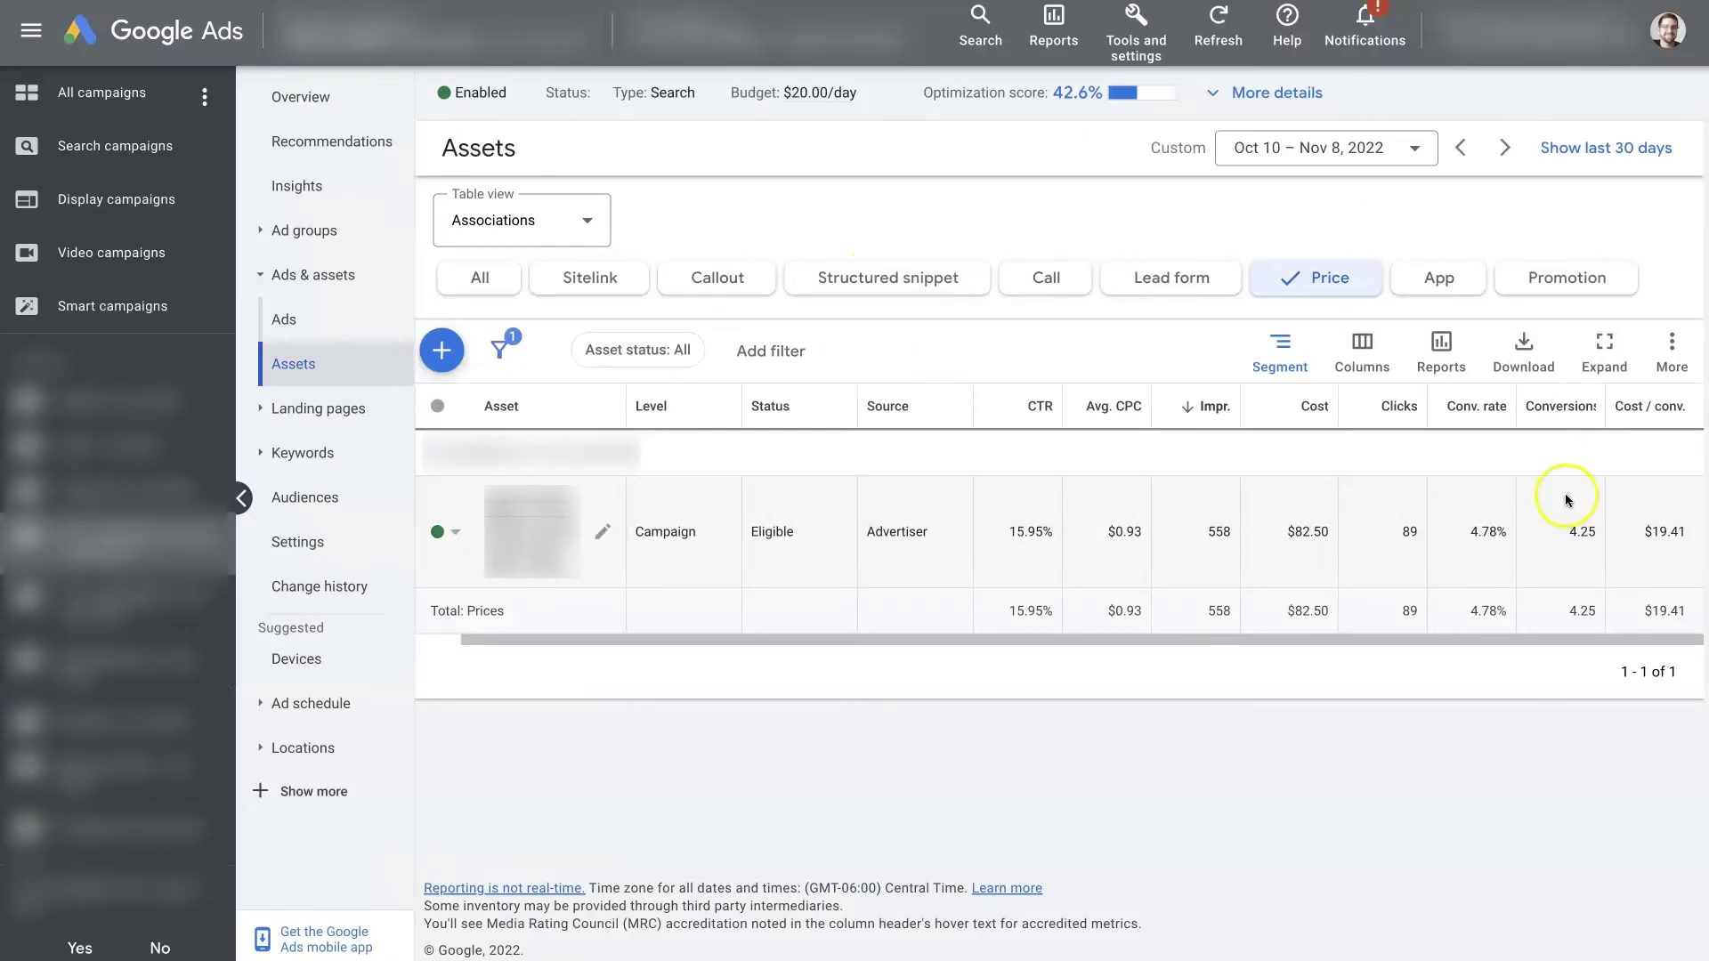
- Highlight the 4.25 conversions figure, then the 558 impressions count
double_click(1582, 534)
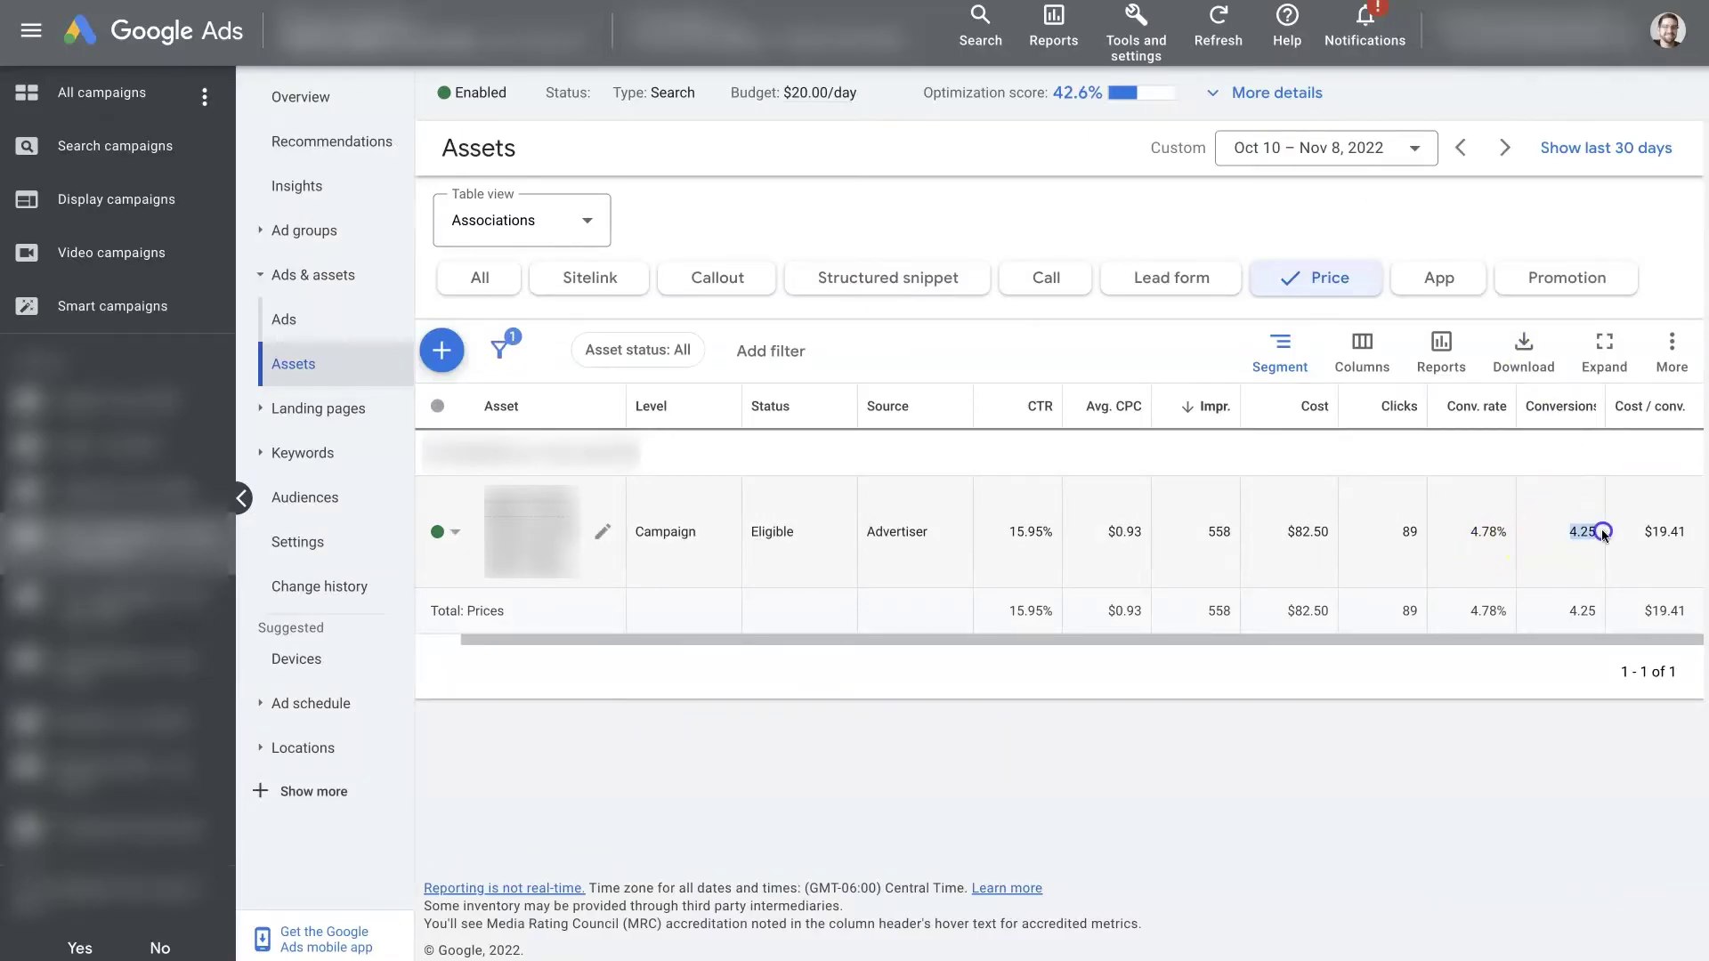
click(1556, 534)
click(1562, 533)
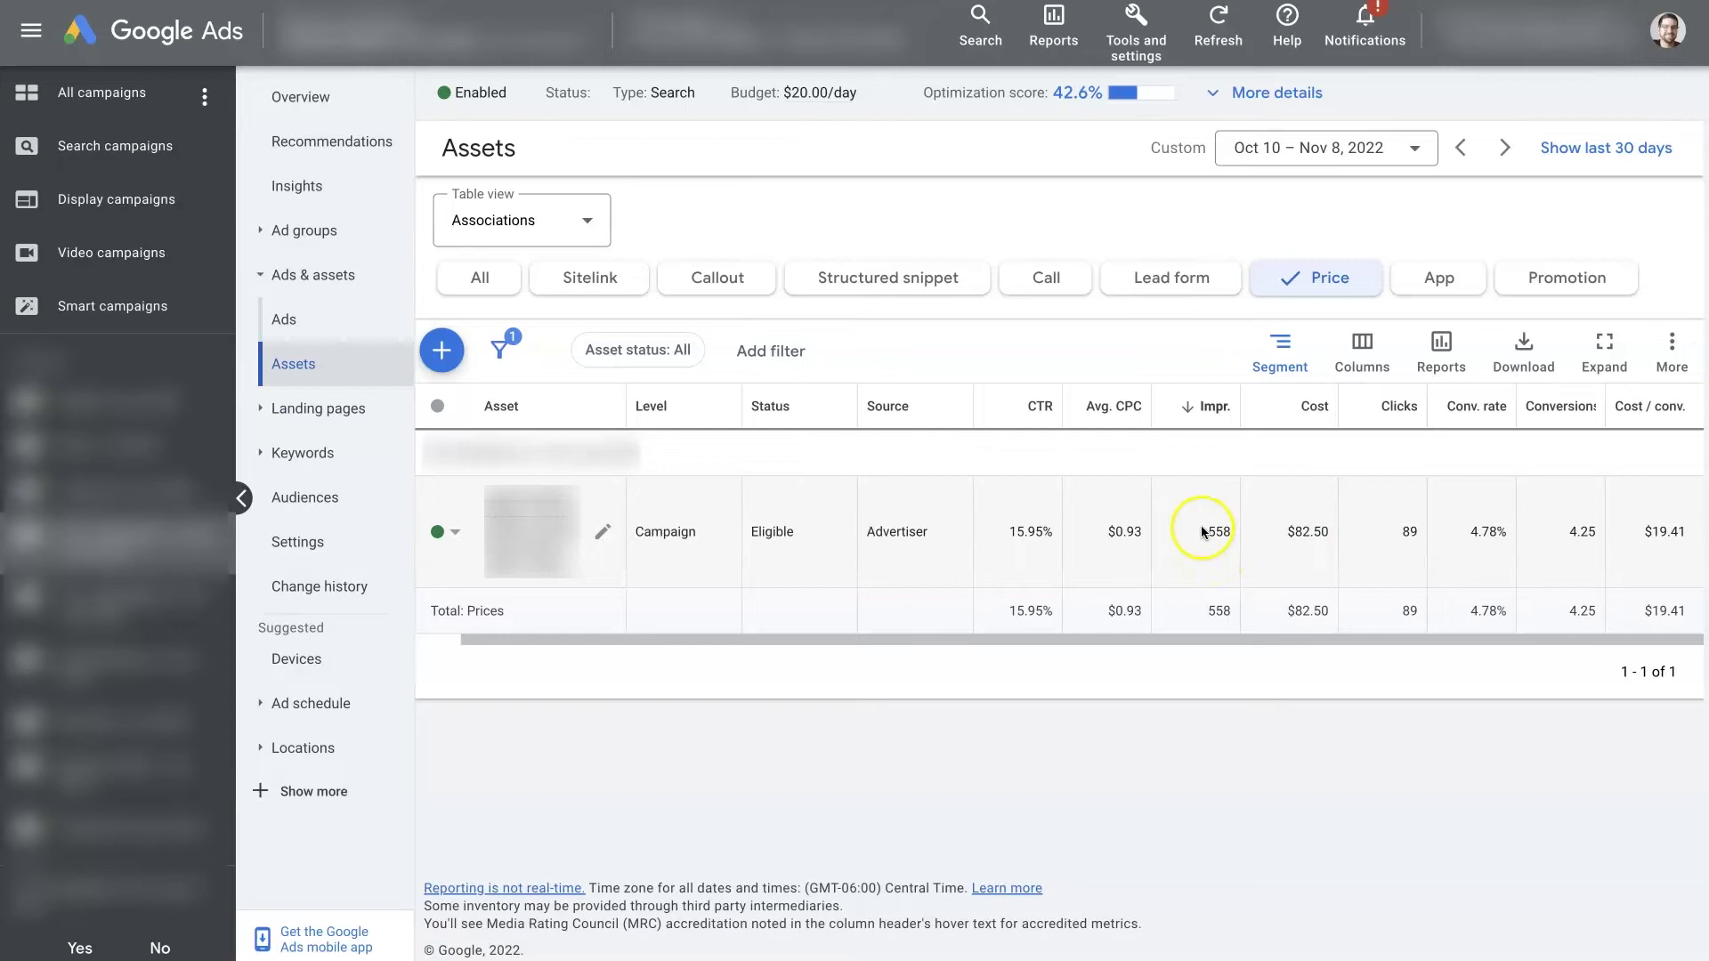
drag(1207, 532, 1240, 535)
click(1220, 548)
drag(1209, 535, 1230, 533)
- Highlight the 89 clicks, the 4.25 conversions and the $19.41 cost per conversion
drag(1398, 535, 1414, 533)
click(1413, 538)
click(1568, 536)
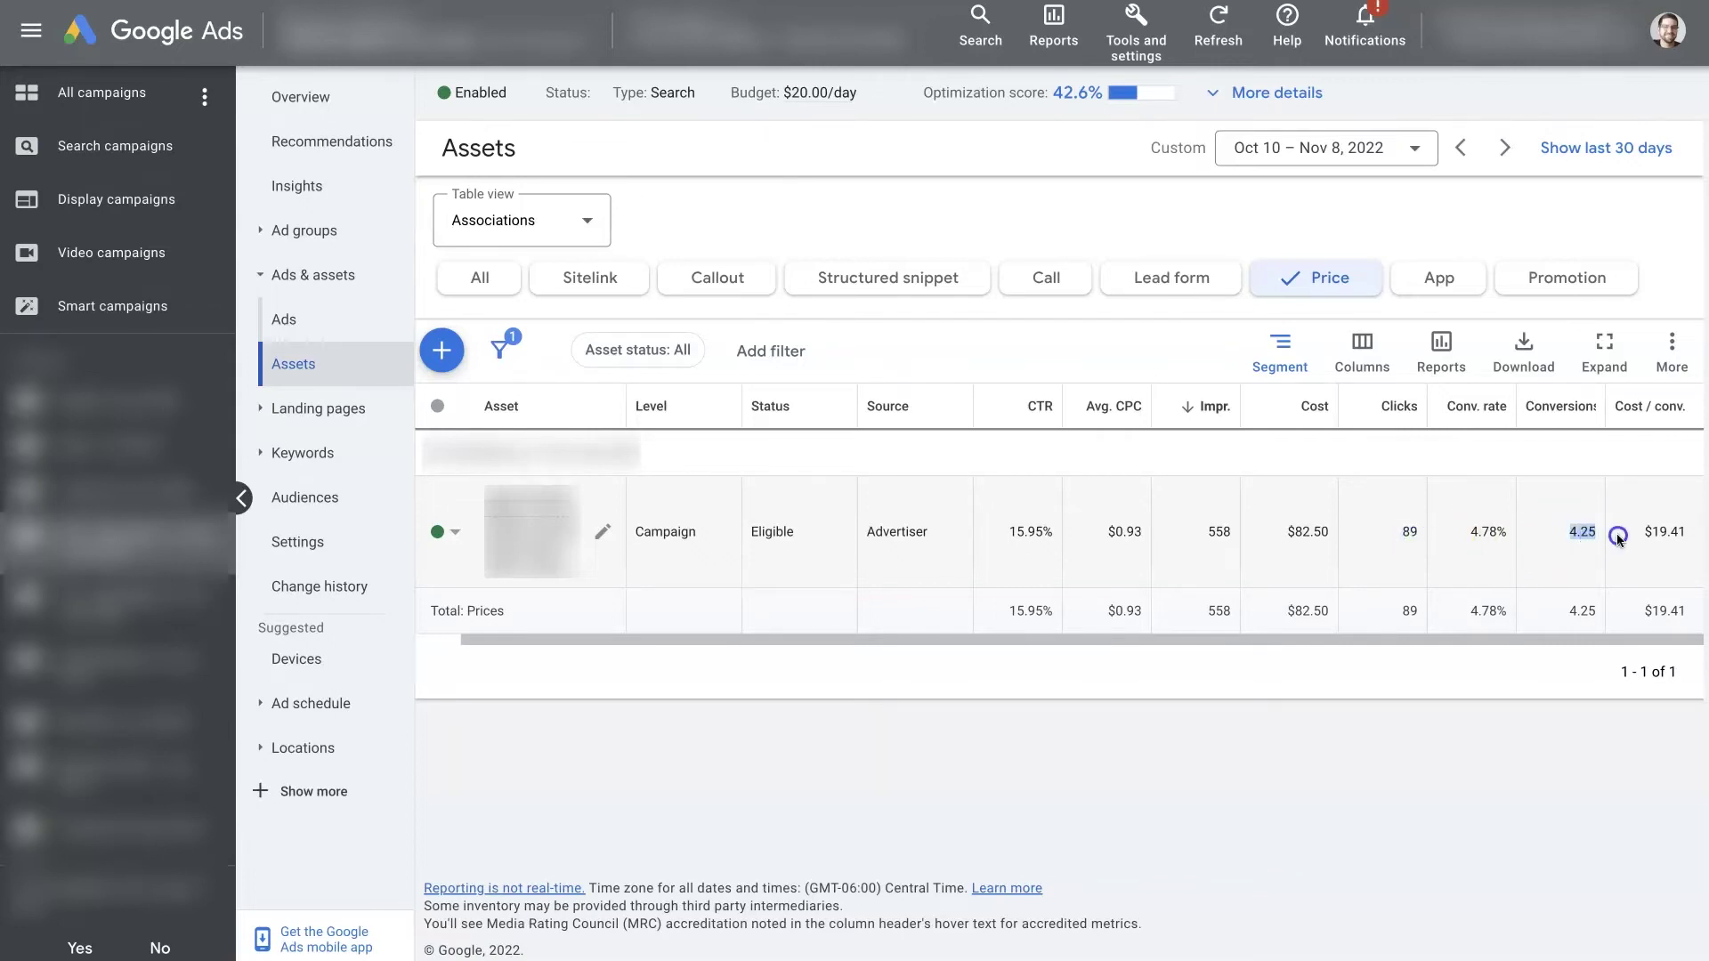
click(1573, 546)
click(1565, 532)
click(1573, 532)
mouse_move(1584, 558)
mouse_down()
mouse_move(1466, 550)
mouse_move(1562, 560)
mouse_up()
drag(1553, 561, 1579, 538)
drag(1644, 532, 1678, 532)
- Set the price extension type to Brands in the Edit price form
click(1661, 537)
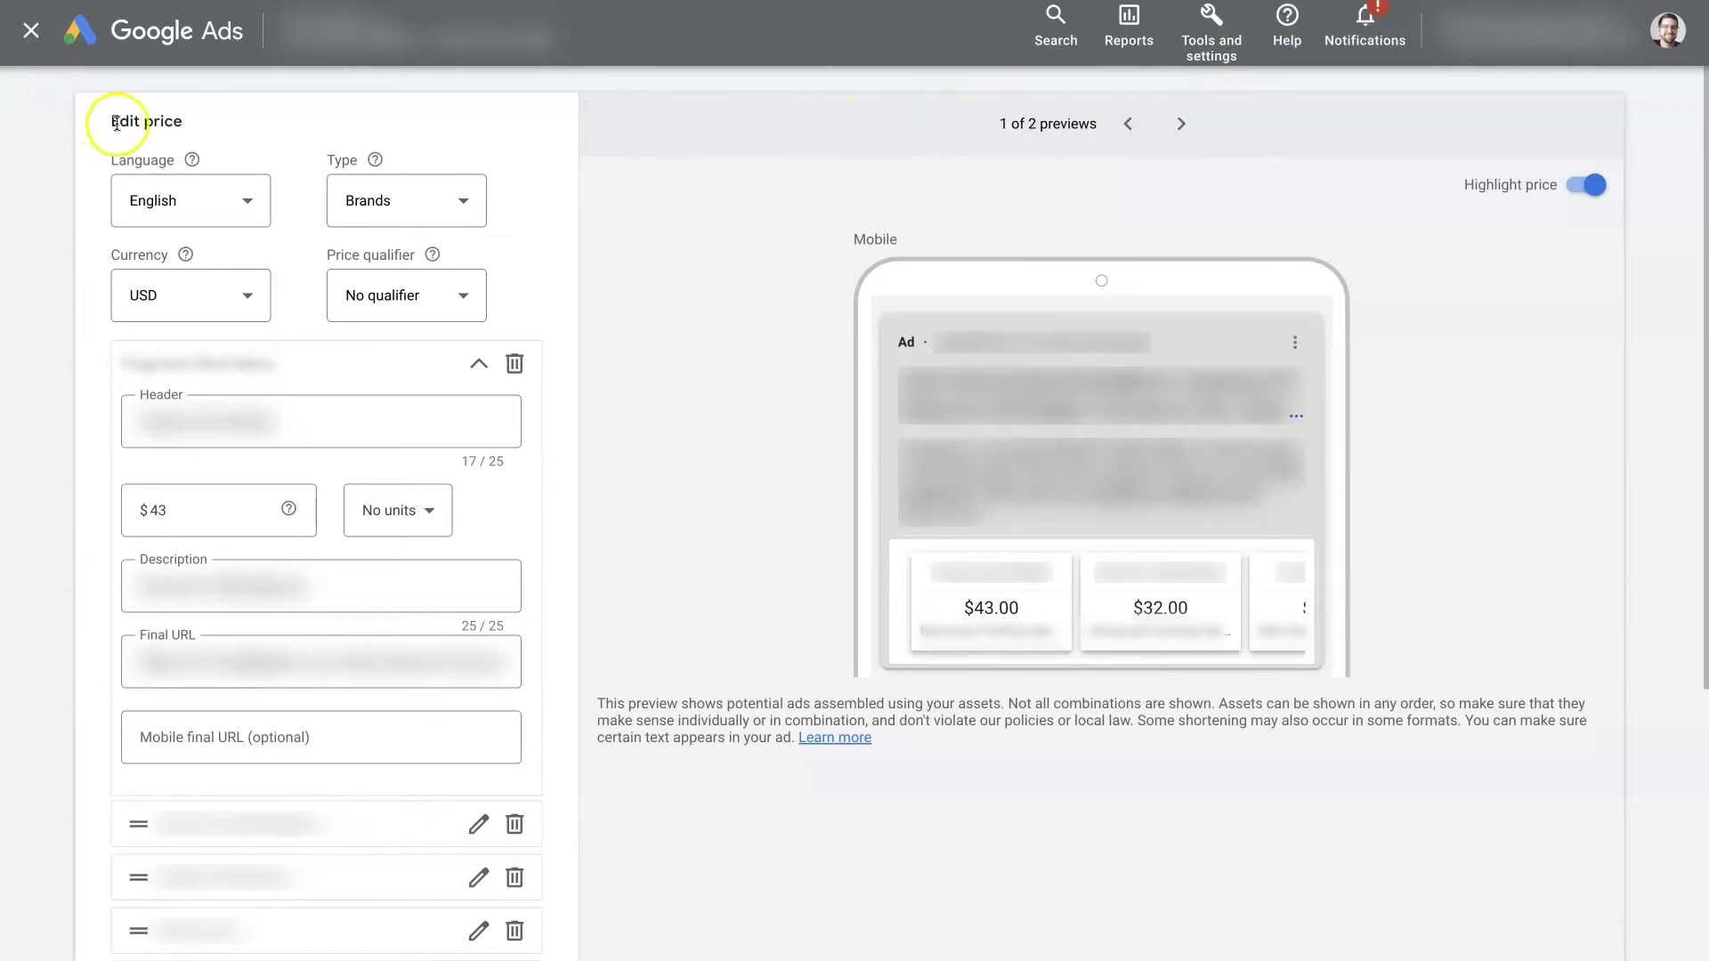
triple_click(182, 121)
click(208, 121)
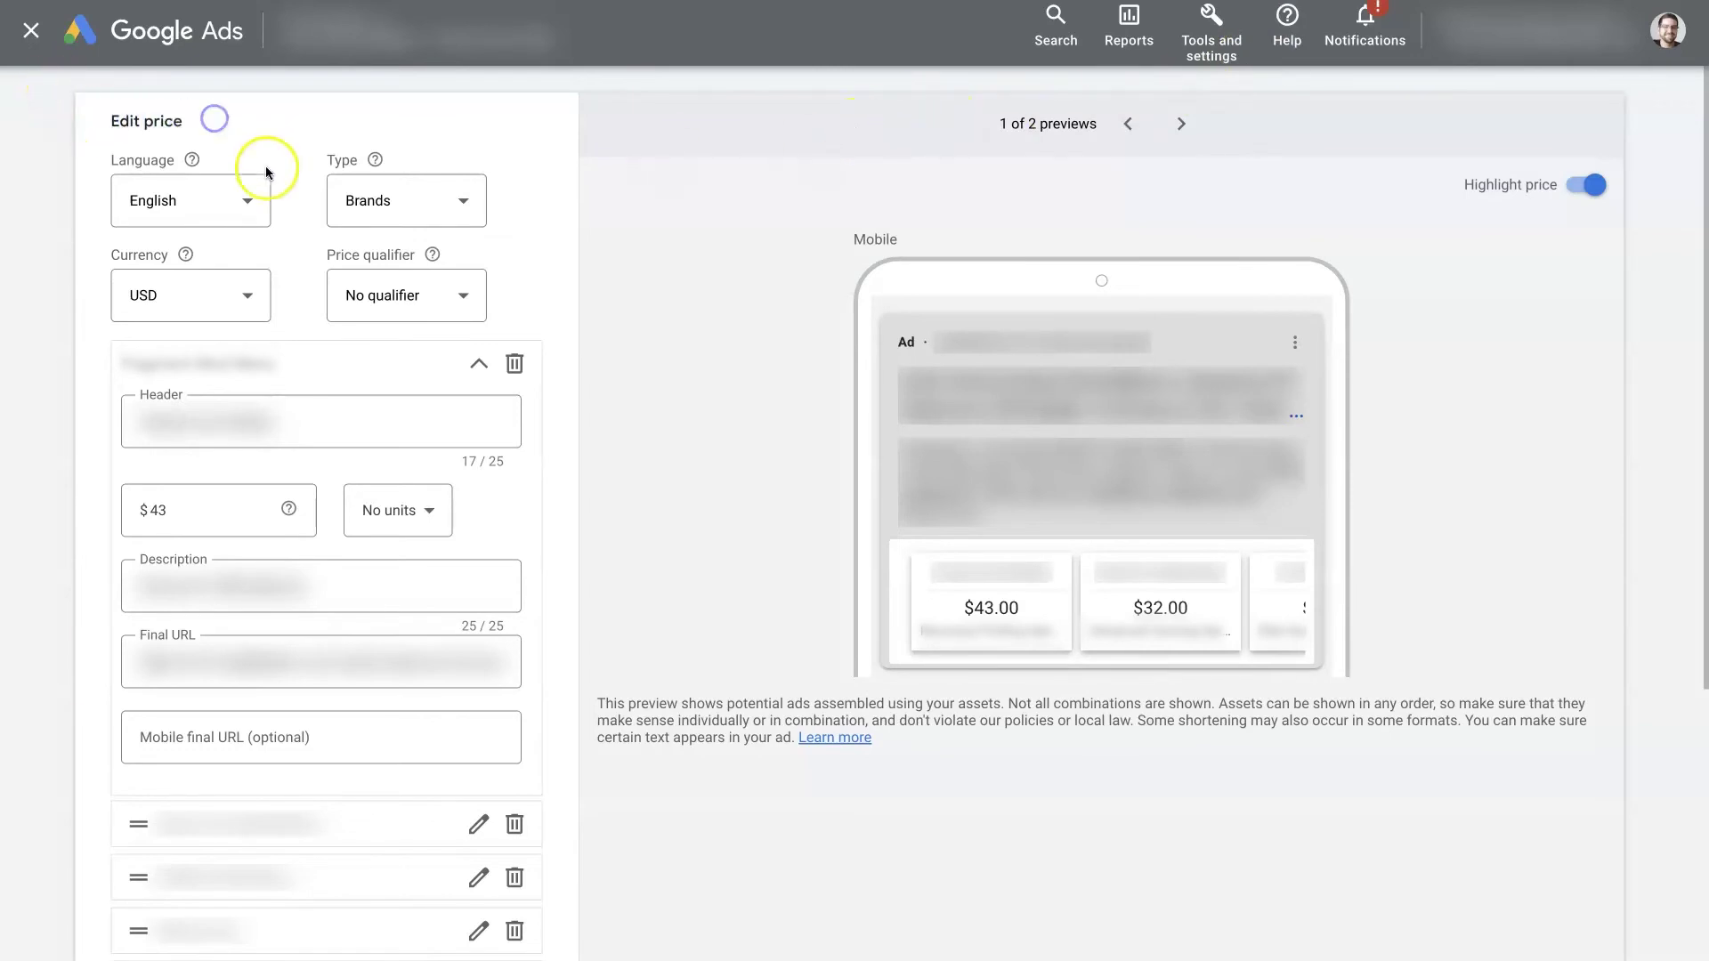
click(370, 212)
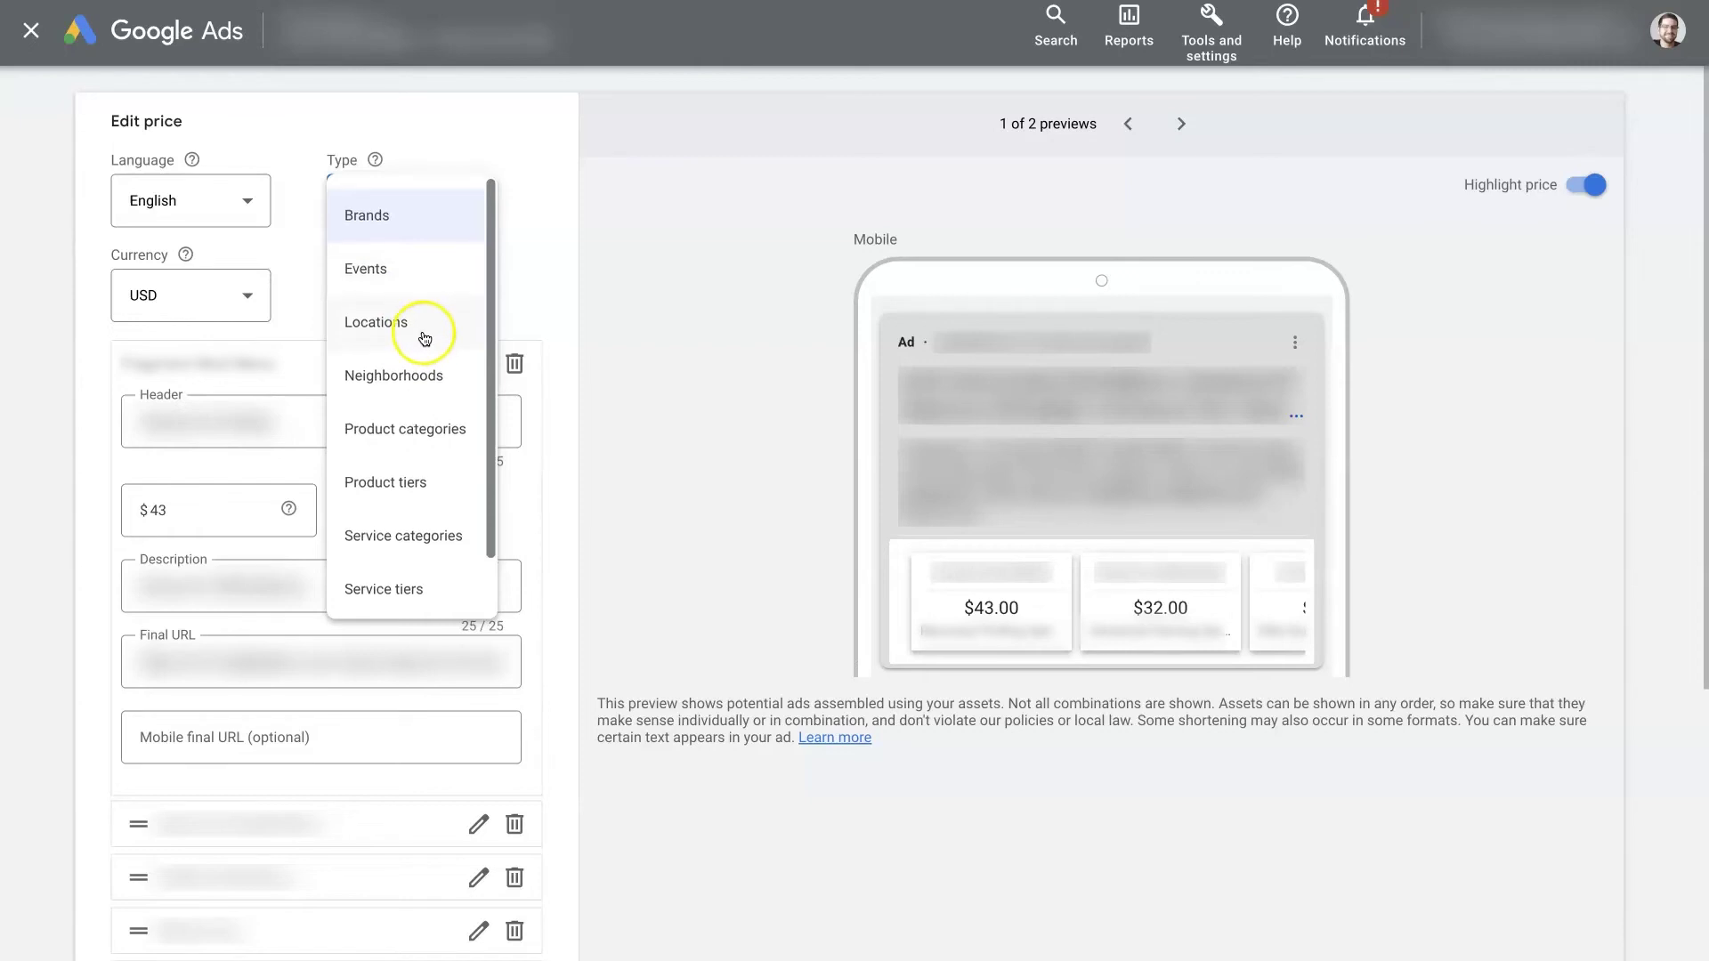
scroll(420, 356, down, 1)
scroll(425, 294, up, 2)
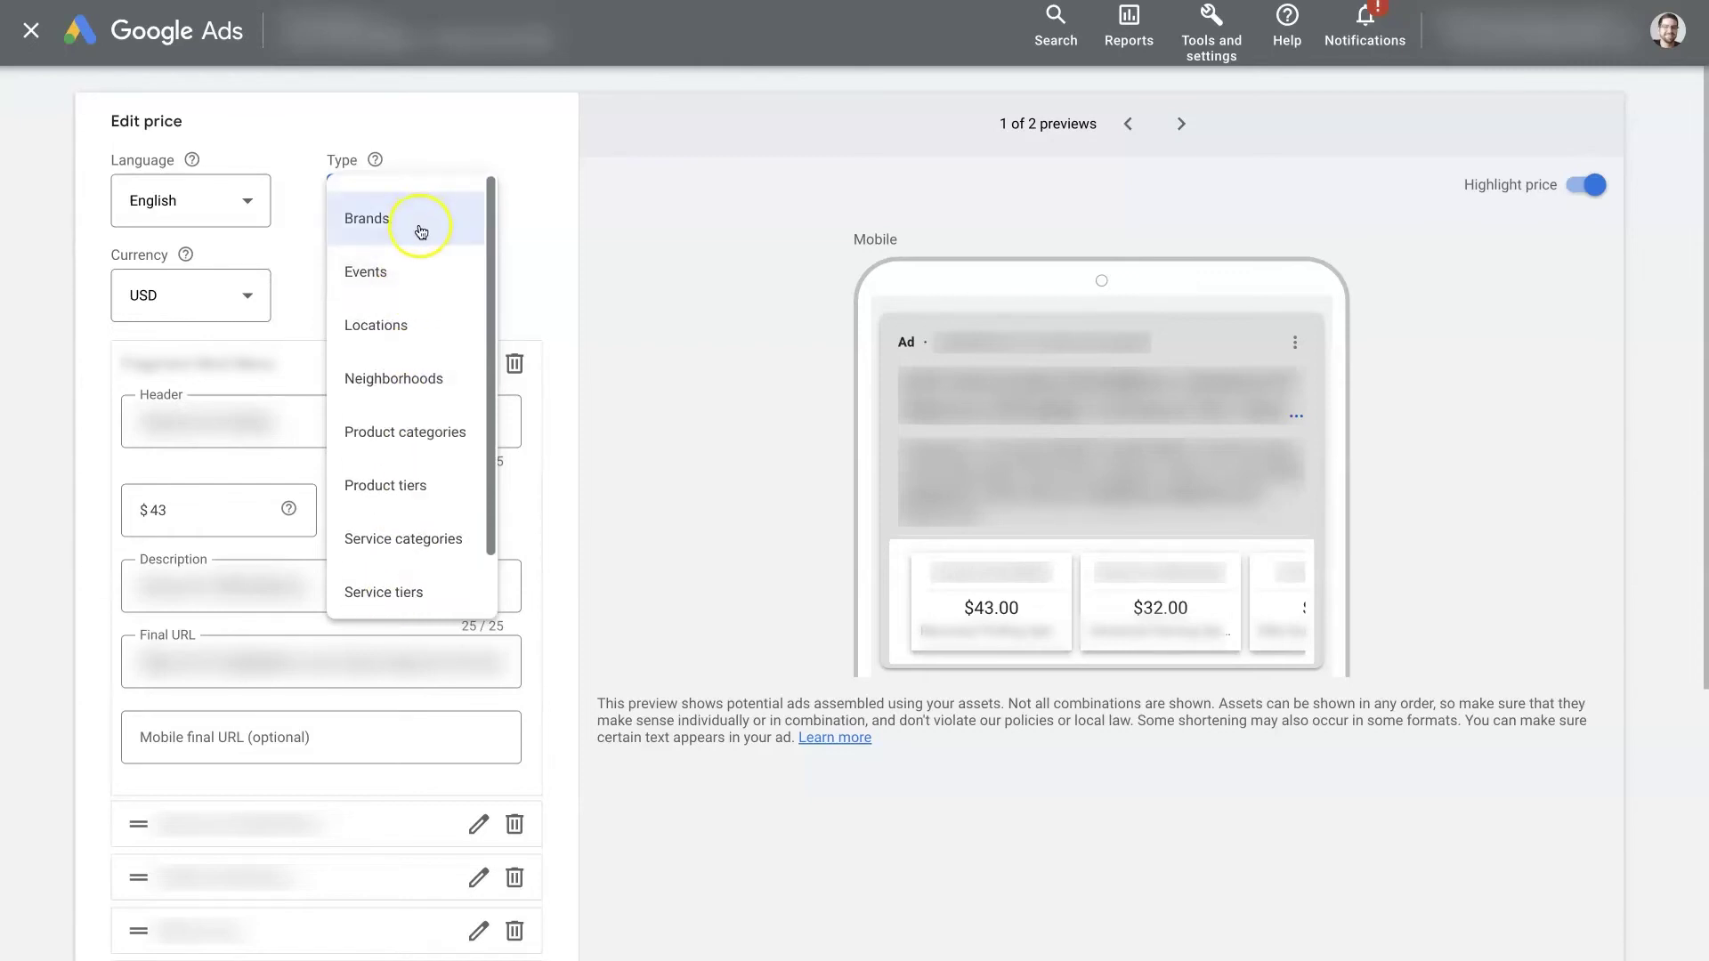
click(451, 111)
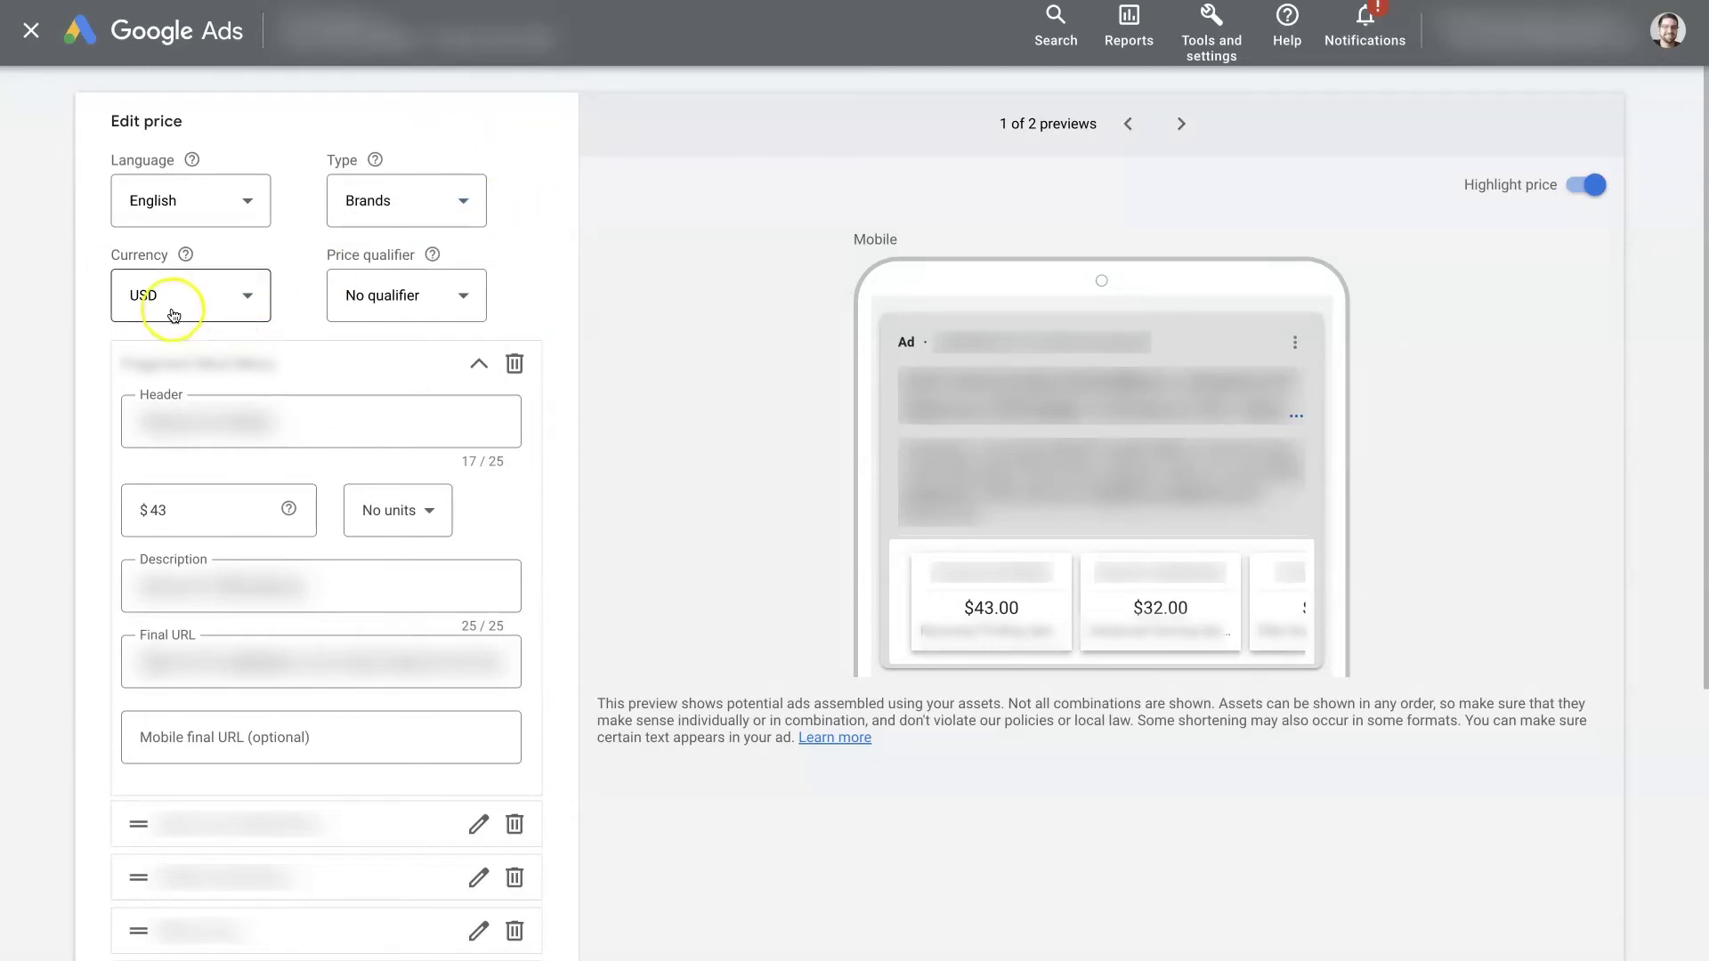
- Preview the From price qualifier, then return it to No qualifier
click(465, 303)
right_click(479, 309)
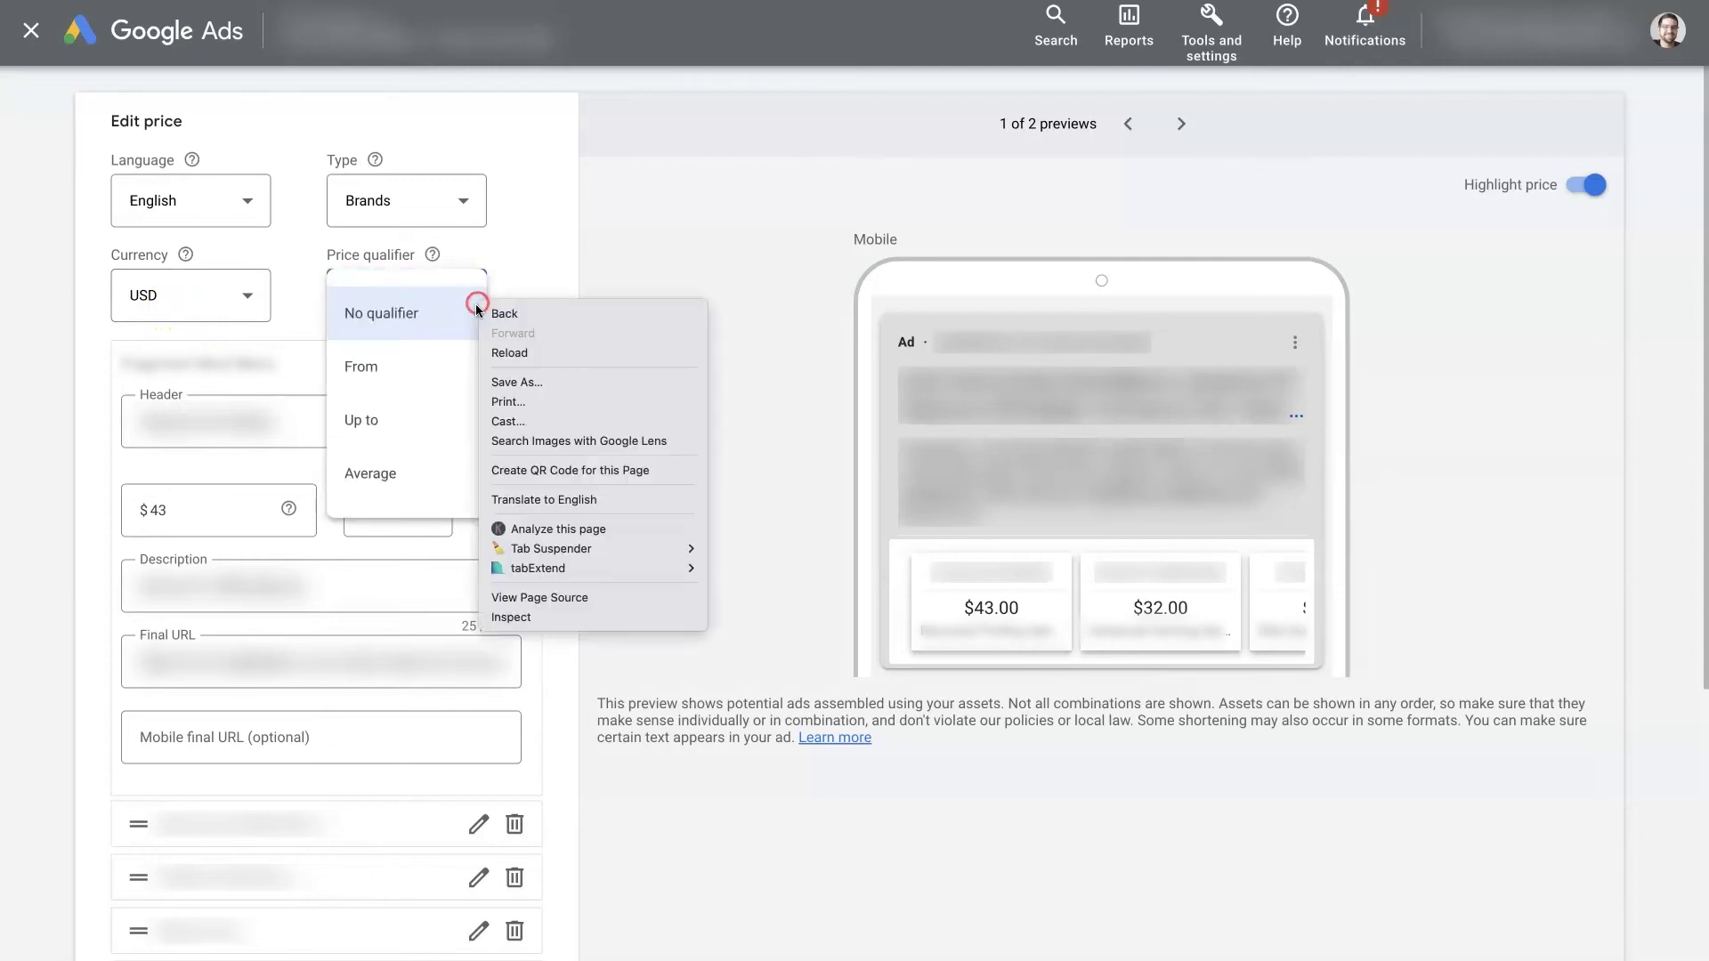
click(523, 259)
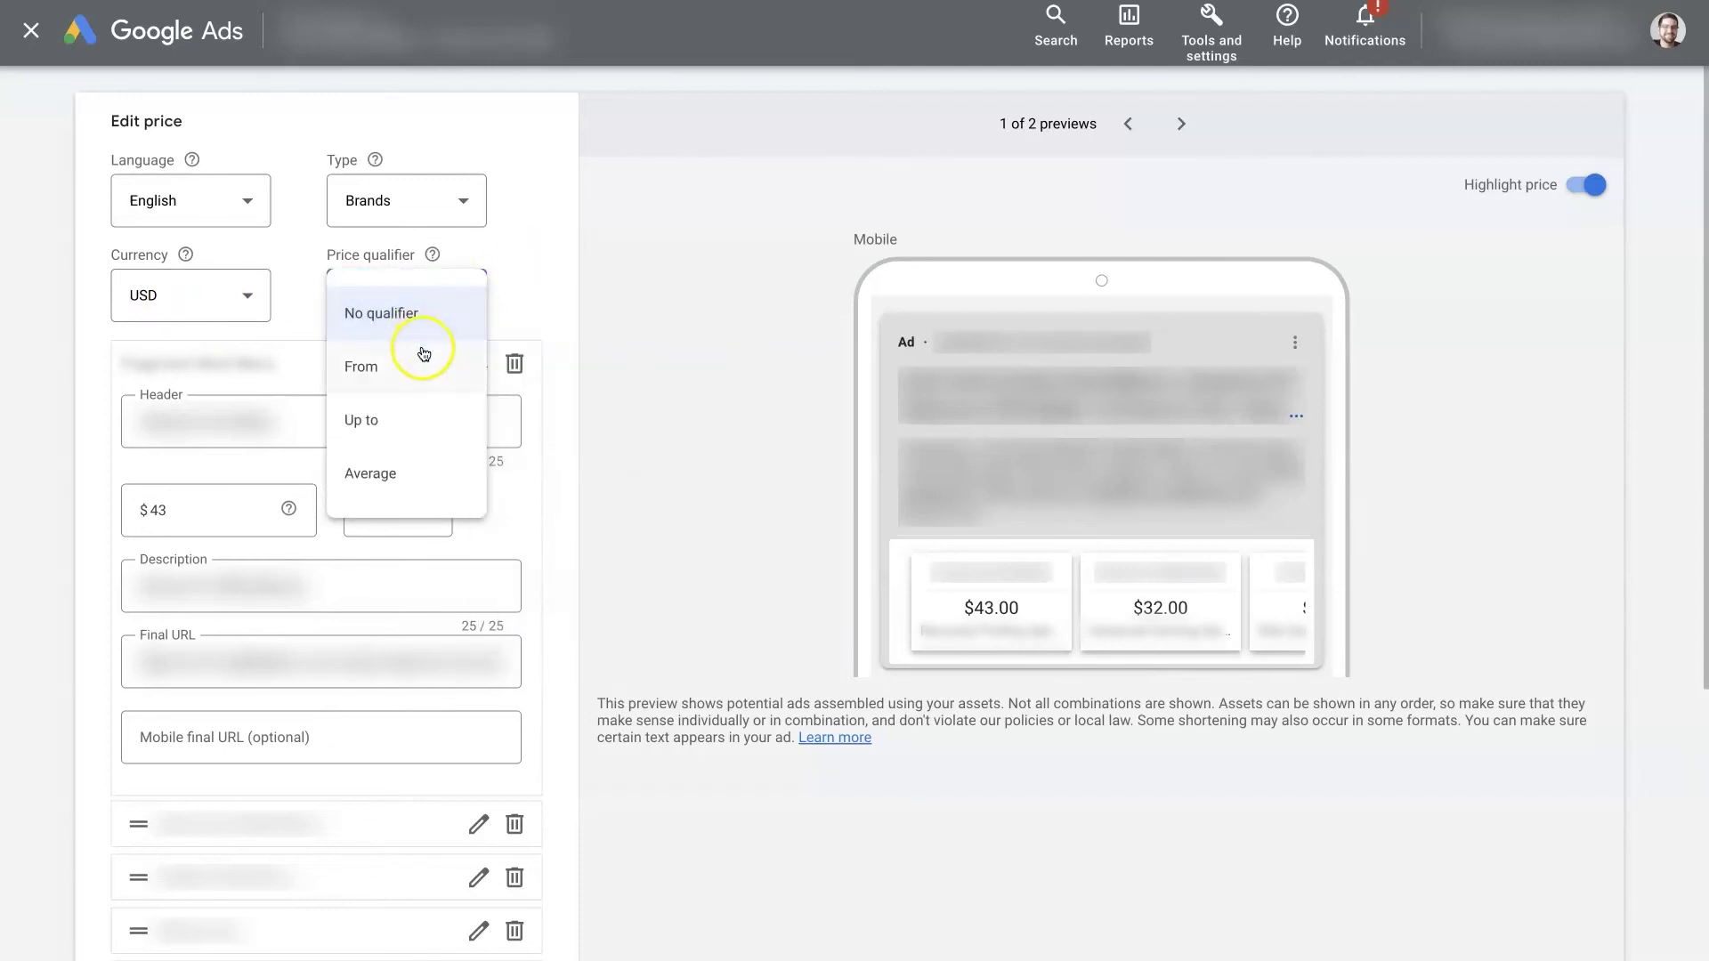
click(518, 271)
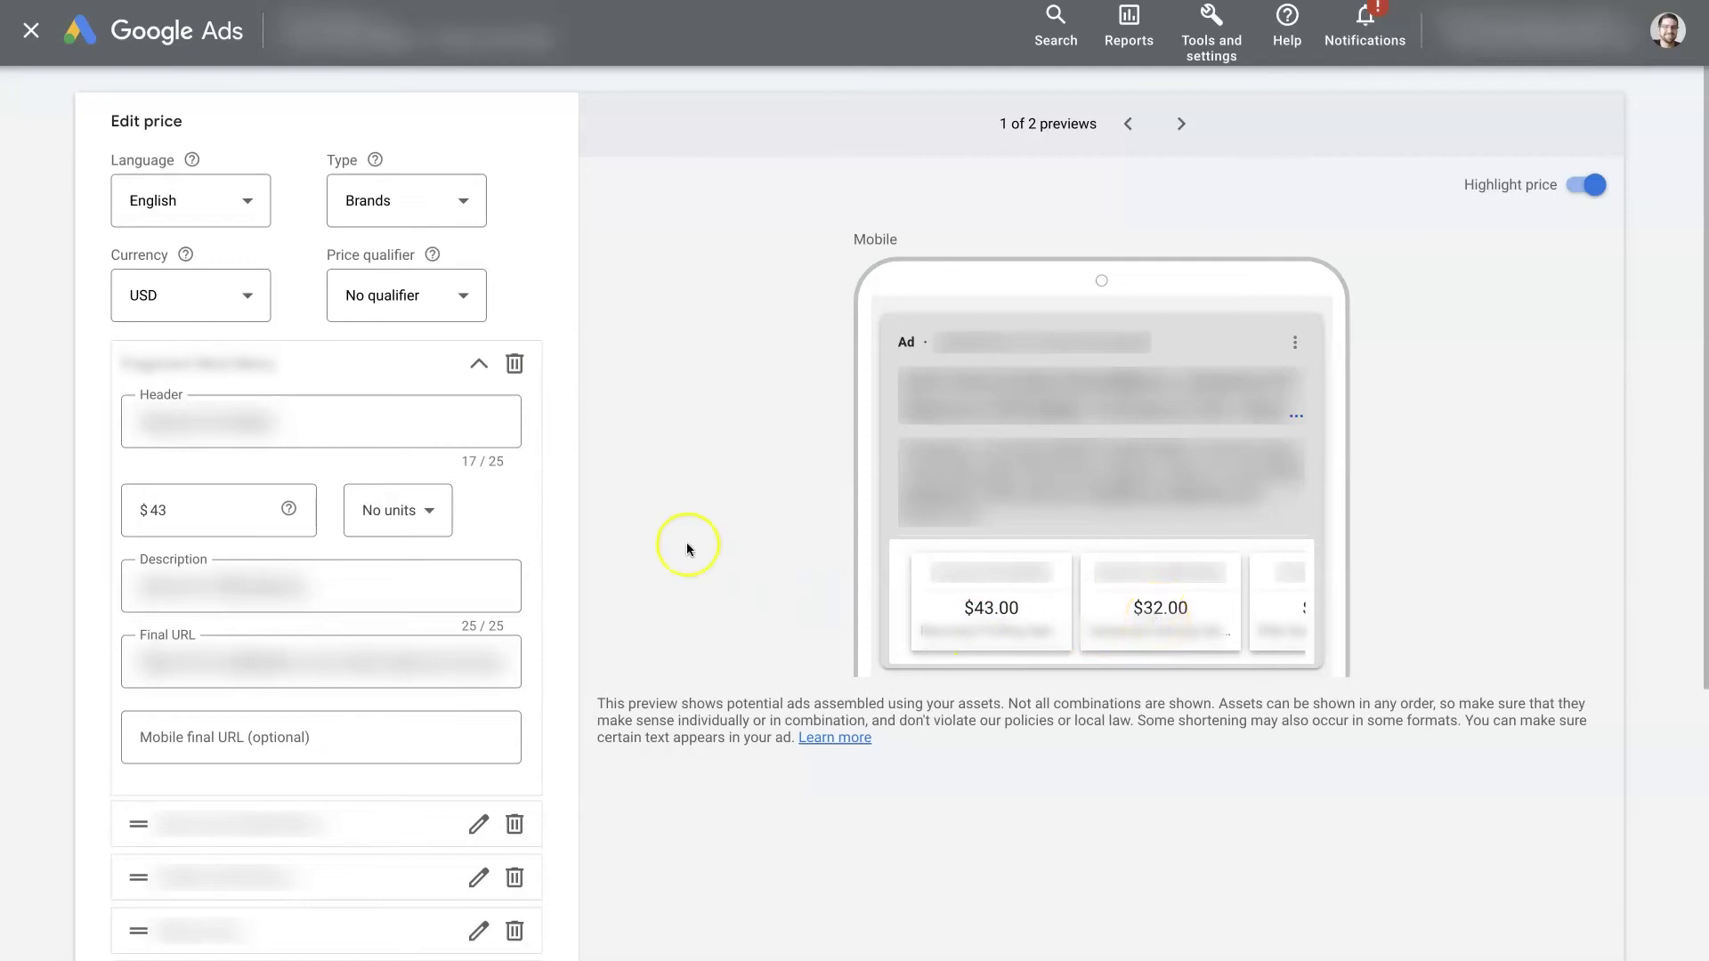
click(450, 299)
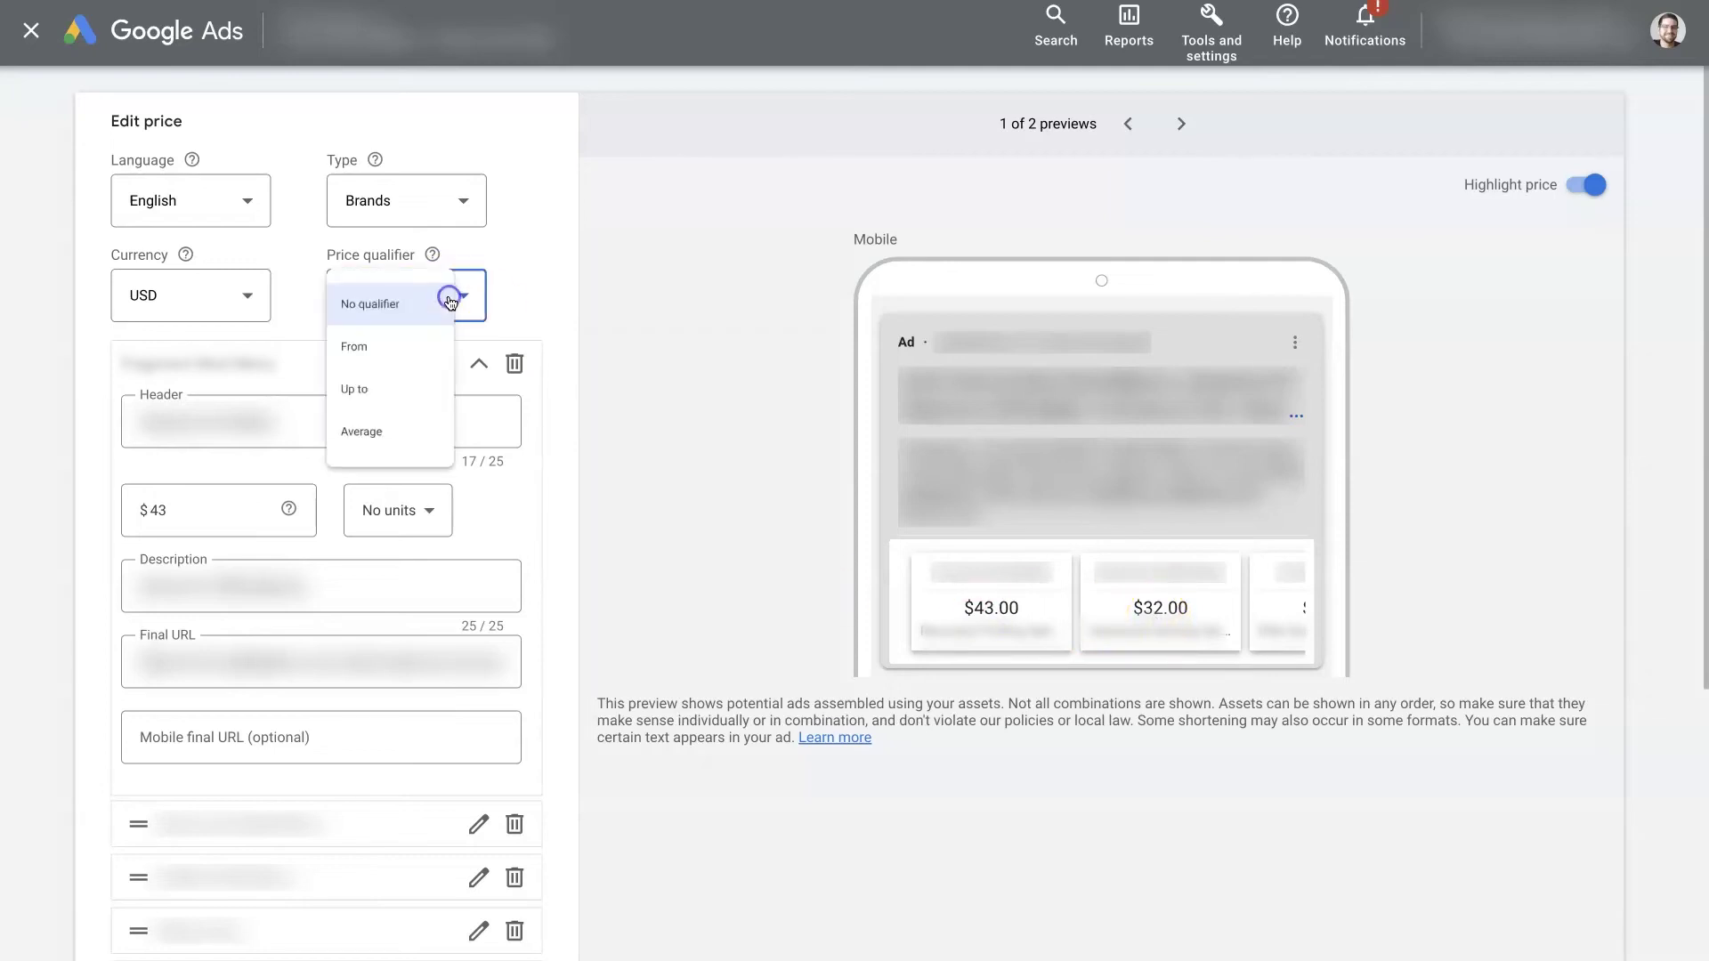
click(415, 352)
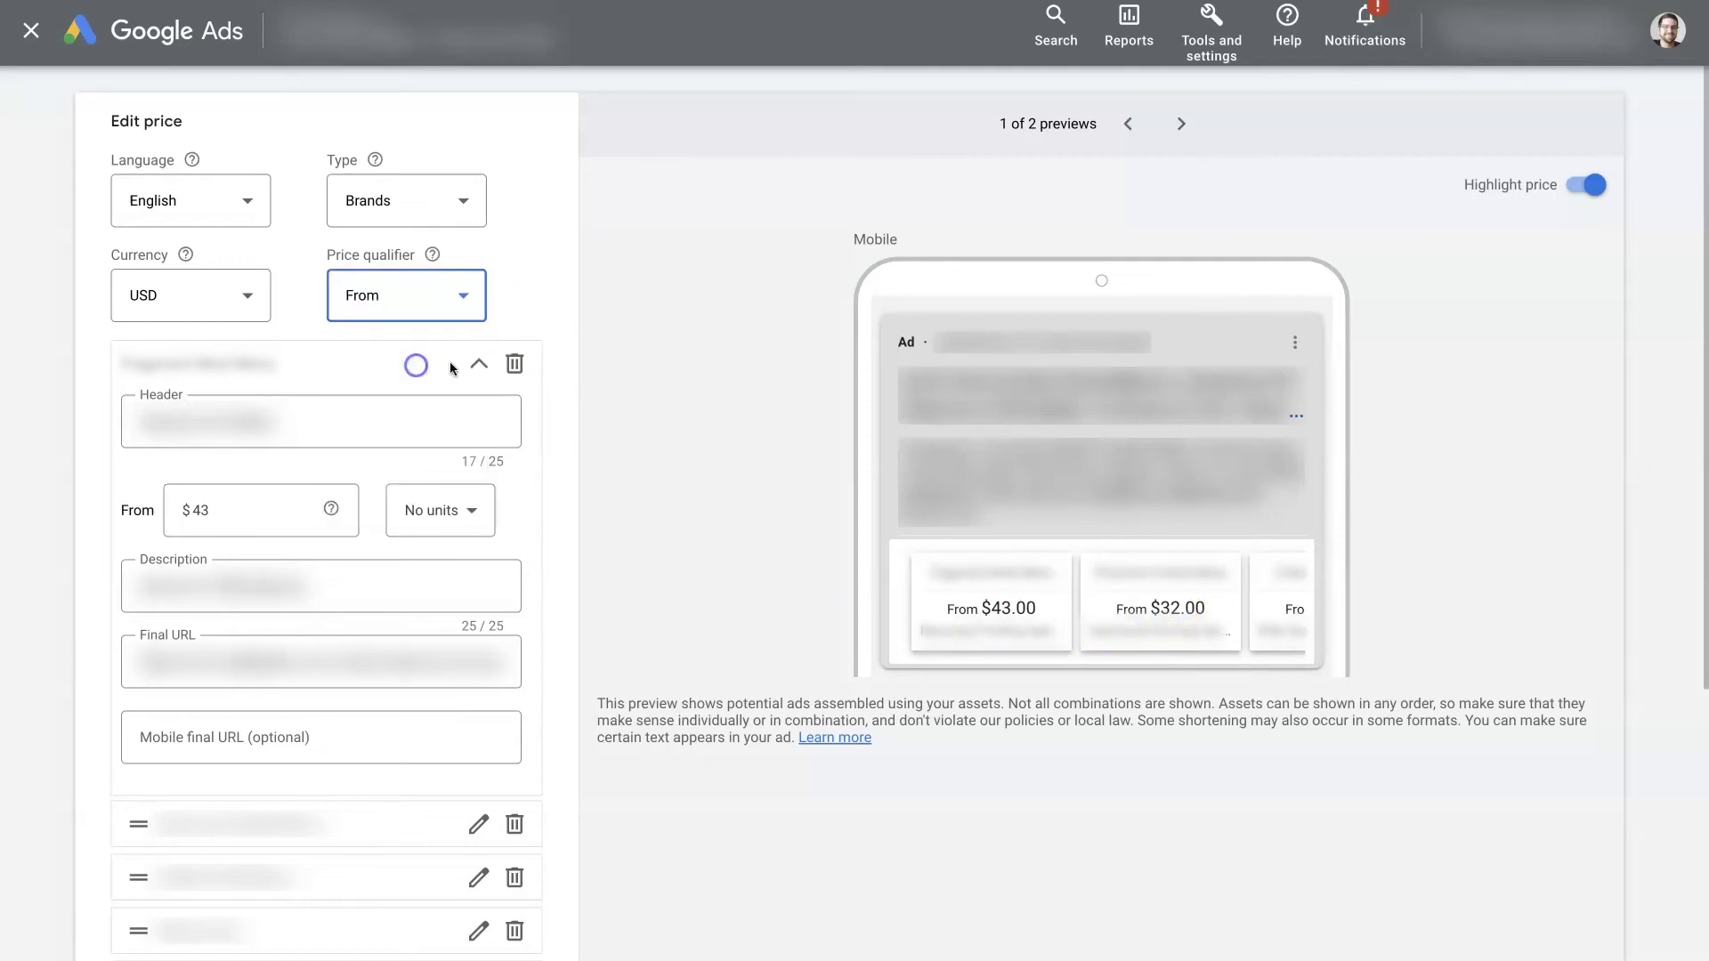
click(449, 296)
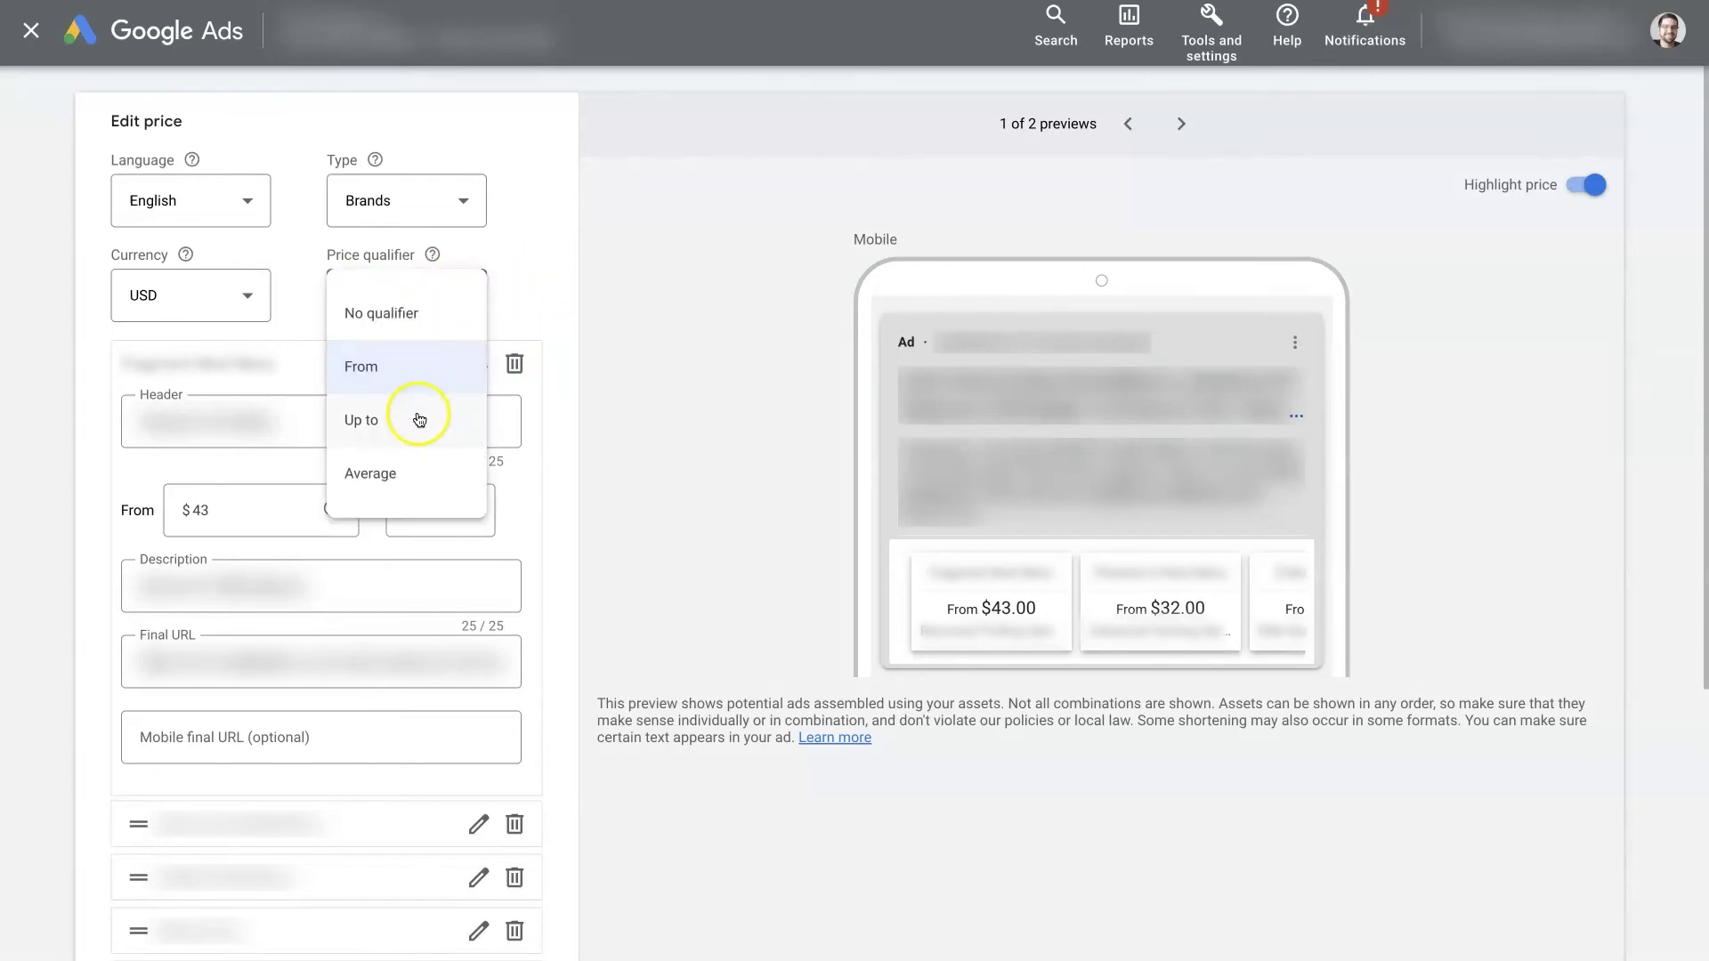
click(439, 307)
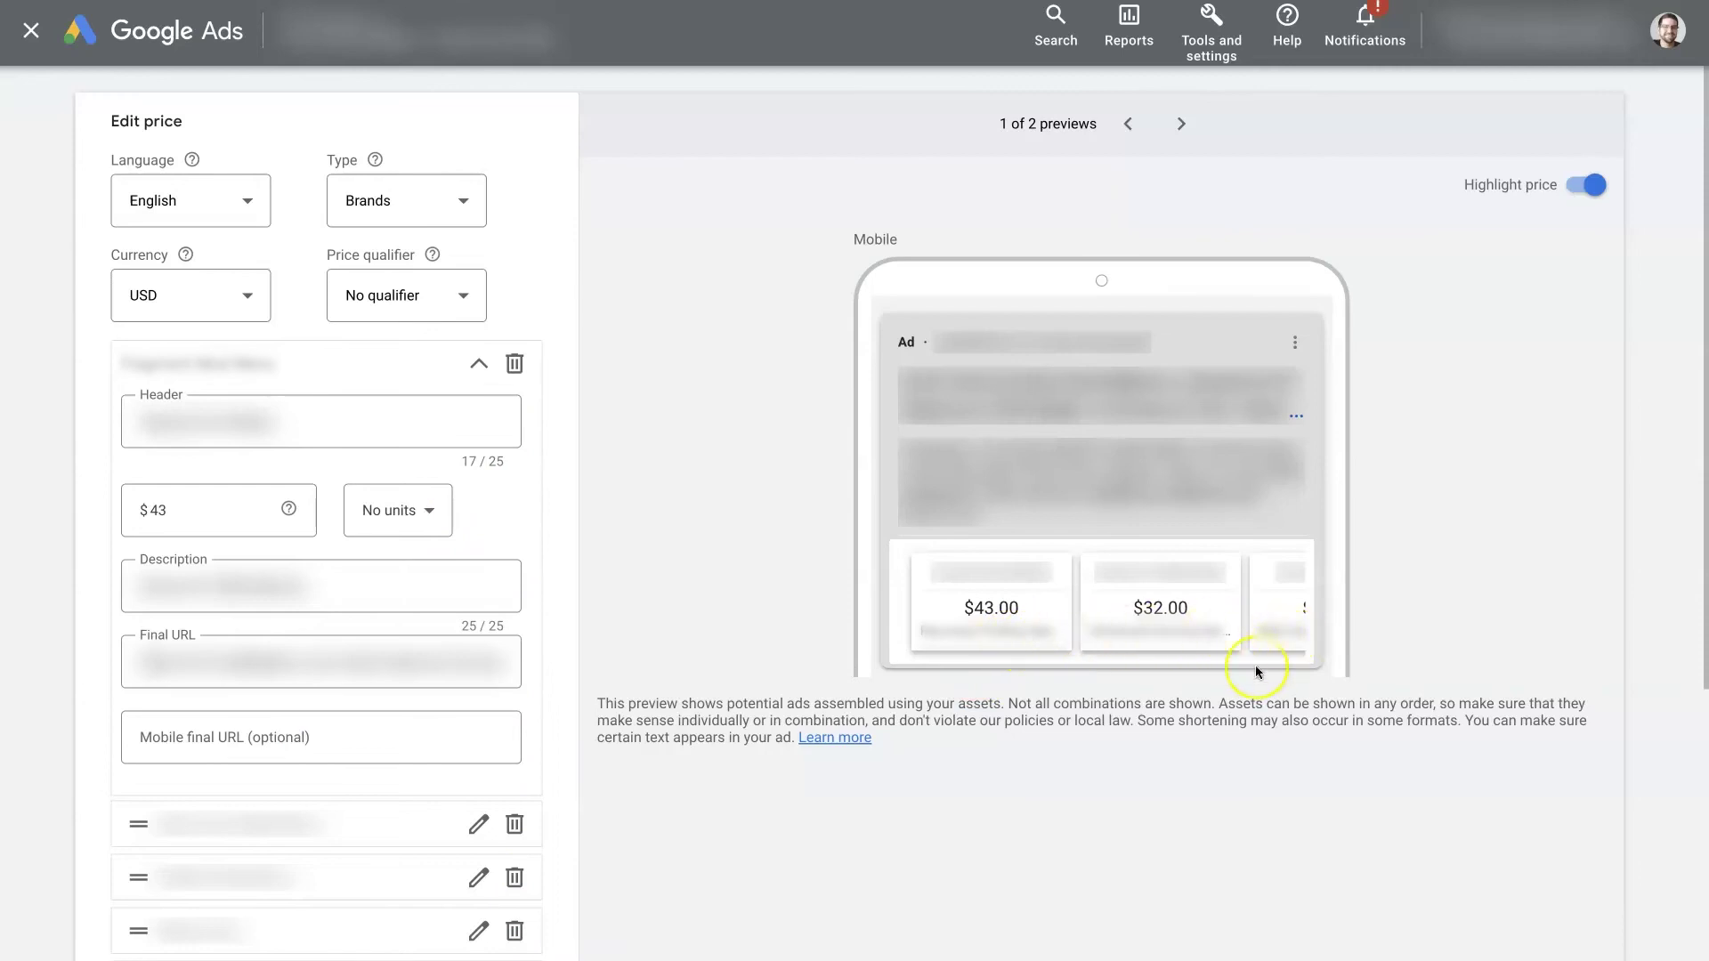
- Highlight the Thumbtack ad's $50.00/hr House Cleaning price
scroll(566, 895, down, 5)
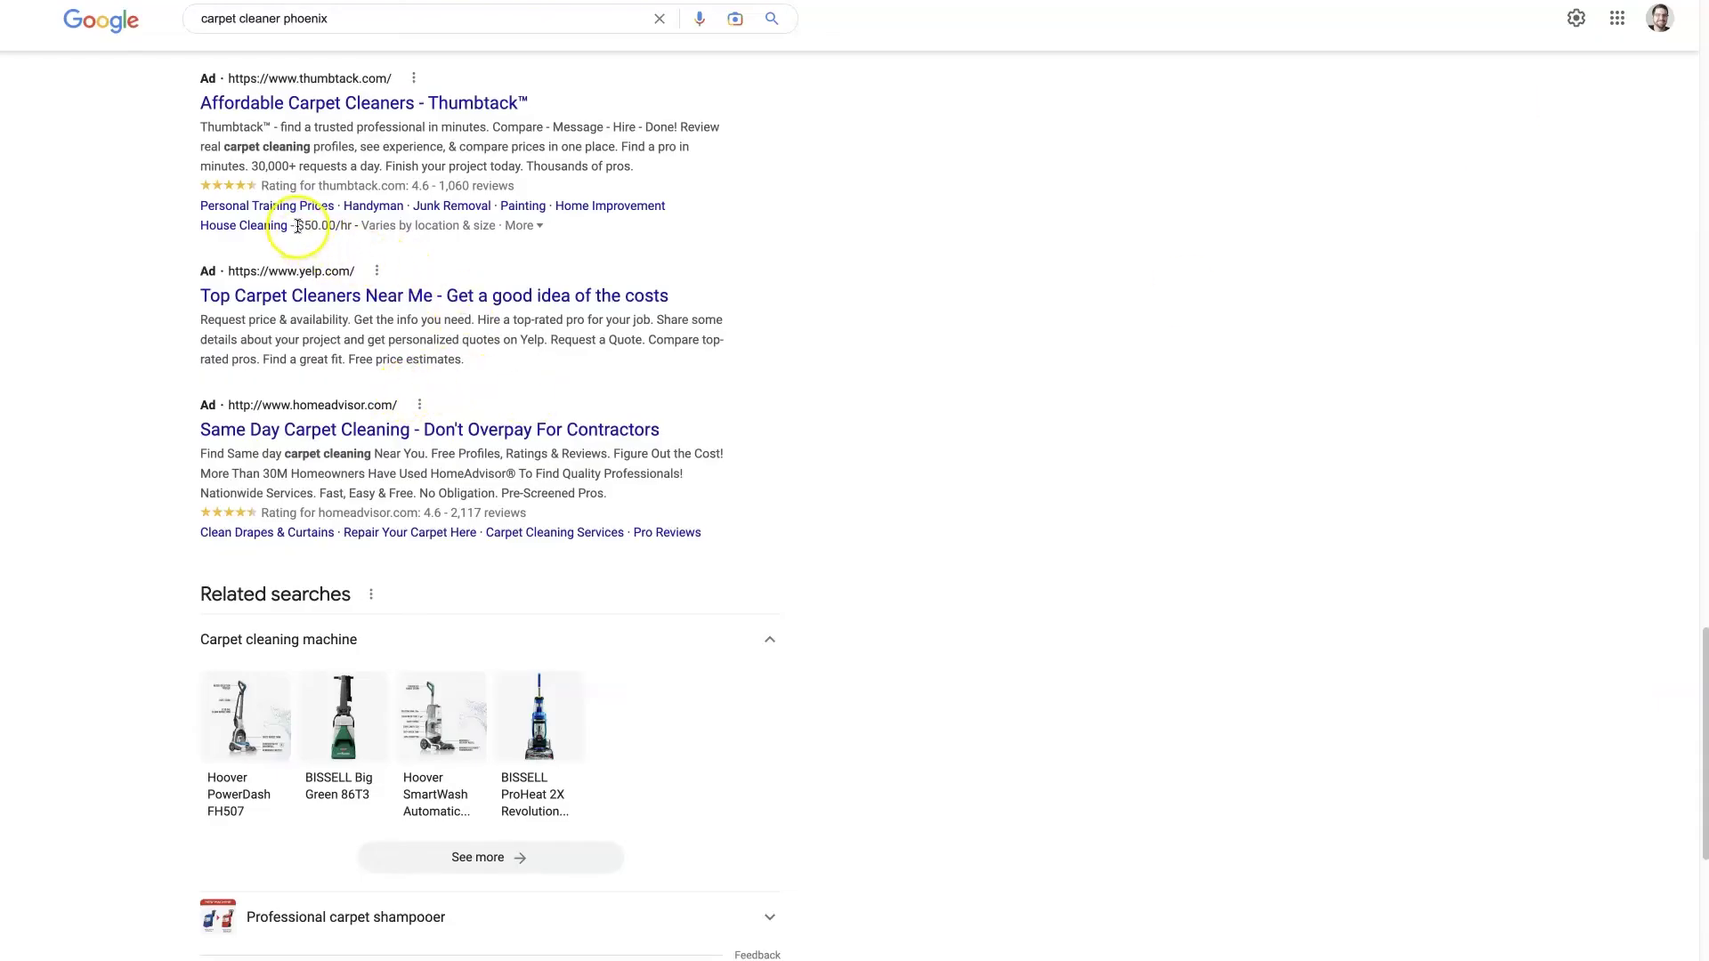
drag(297, 226, 360, 228)
click(478, 245)
- Reveal the ad's additional priced services under More, then highlight its price details line
click(536, 227)
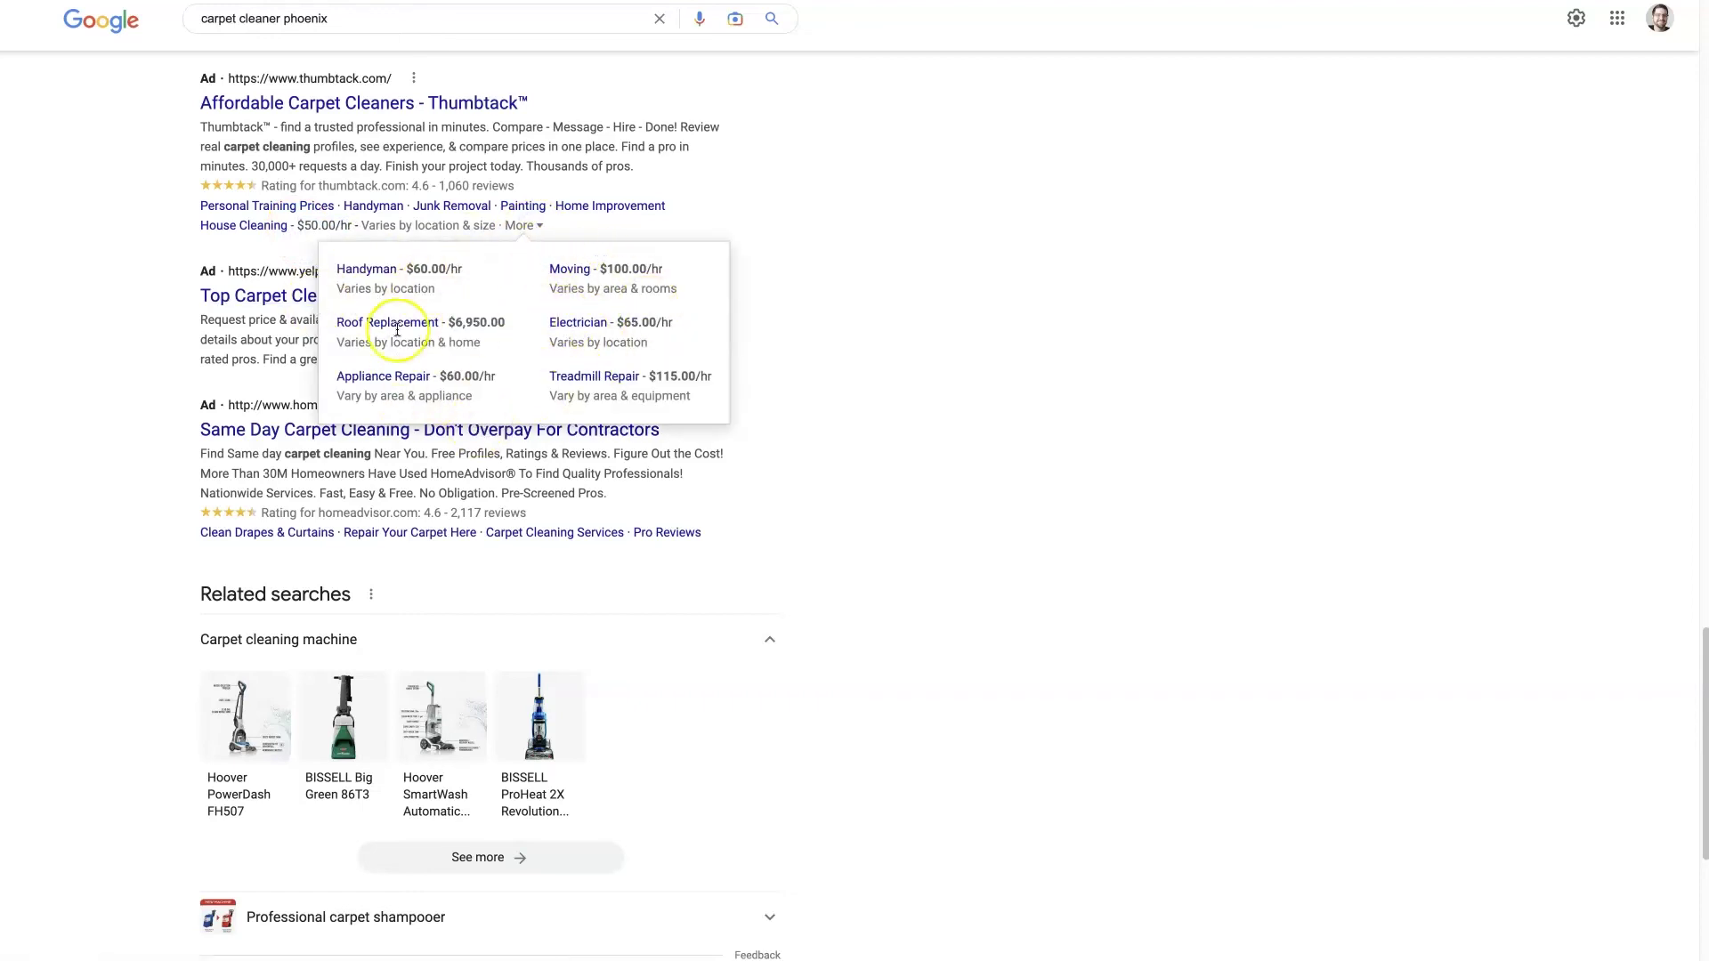
click(540, 227)
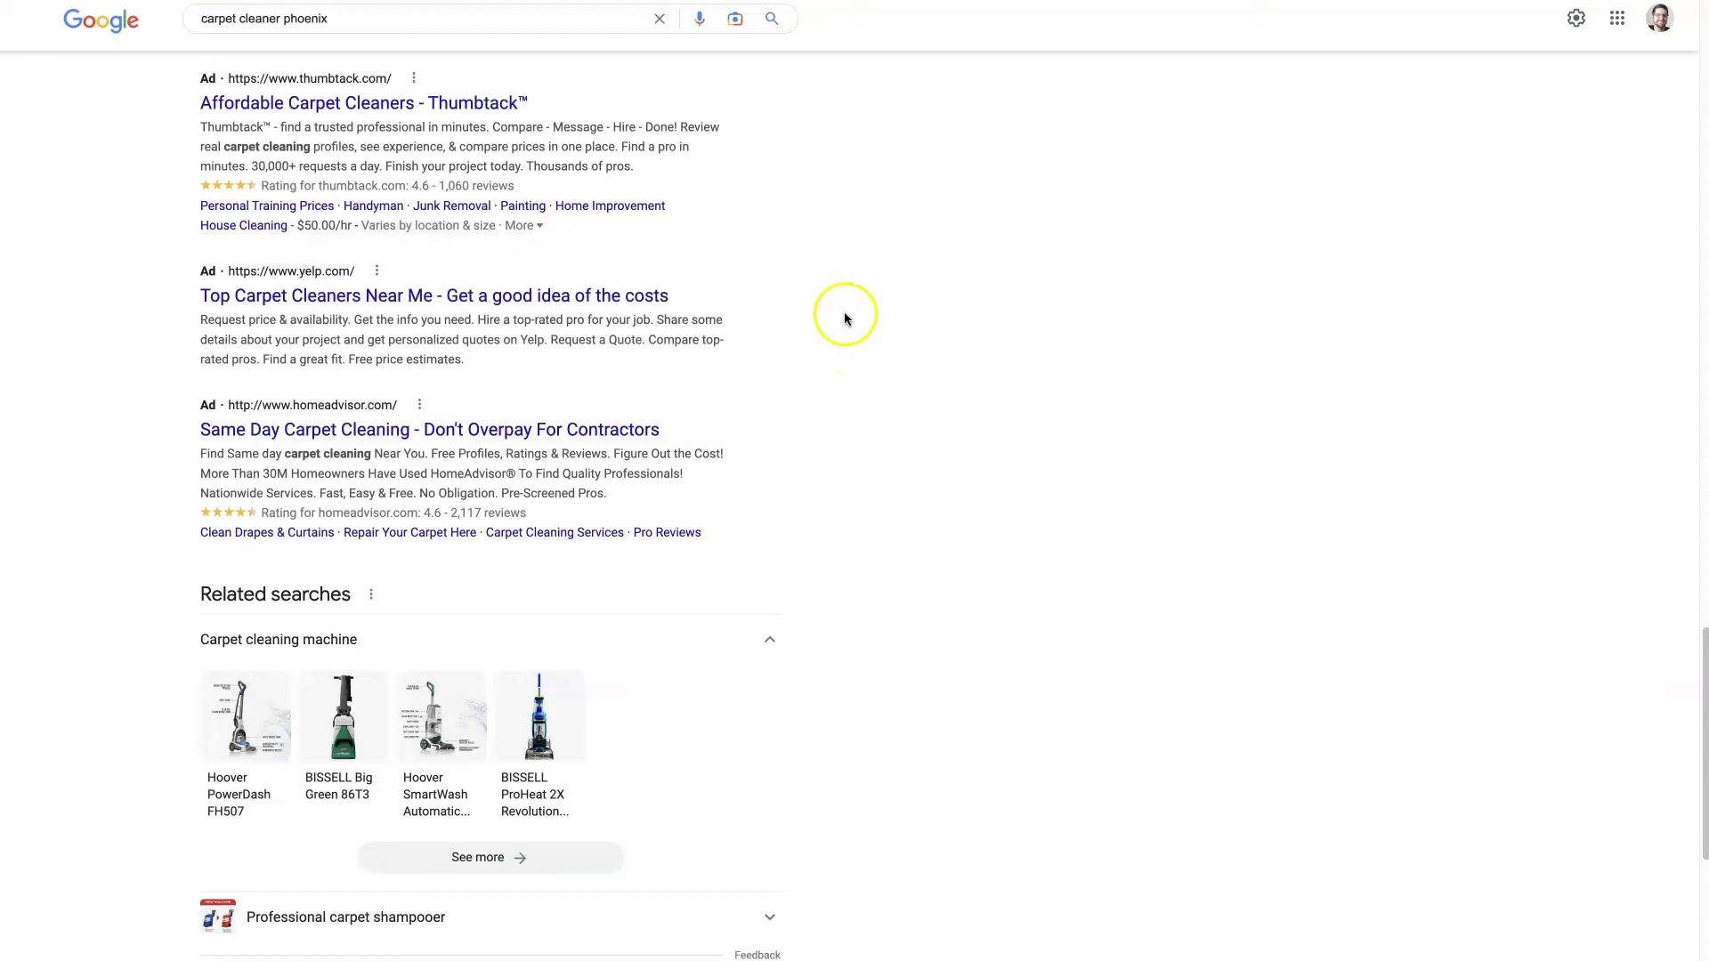
right_click(550, 224)
key(Escape)
drag(536, 226, 300, 226)
click(451, 255)
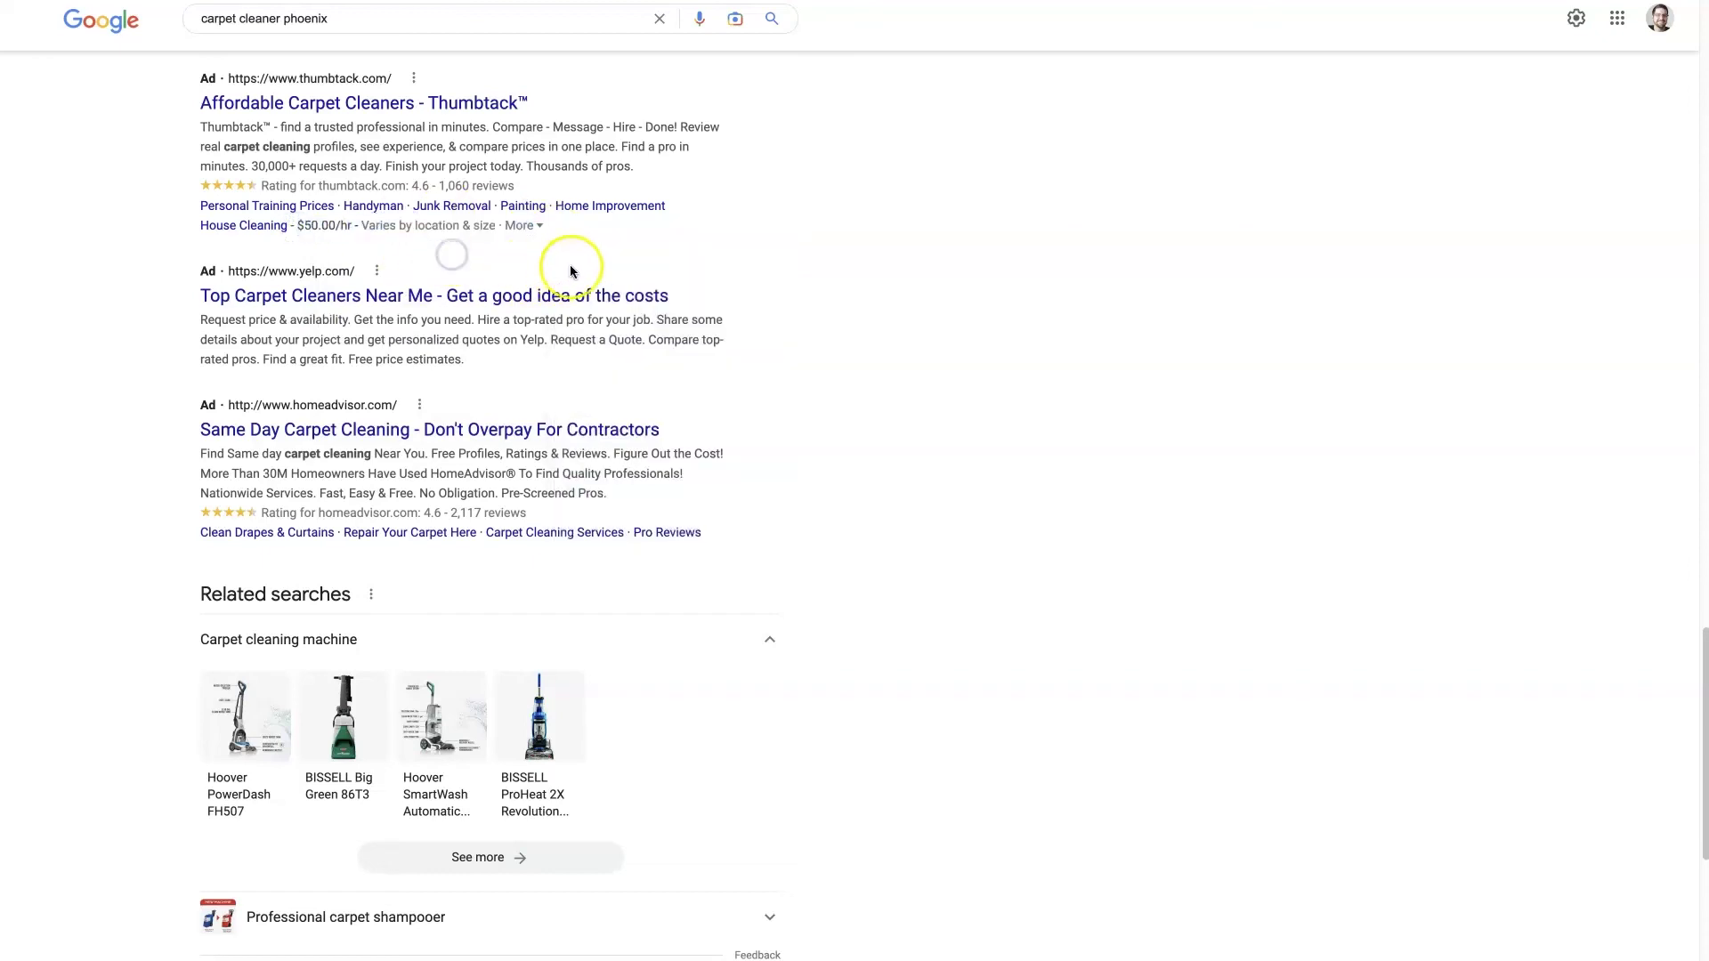
- Go to the Missoula SEO Geek Paid Ads page and scroll through its sections
click(647, 261)
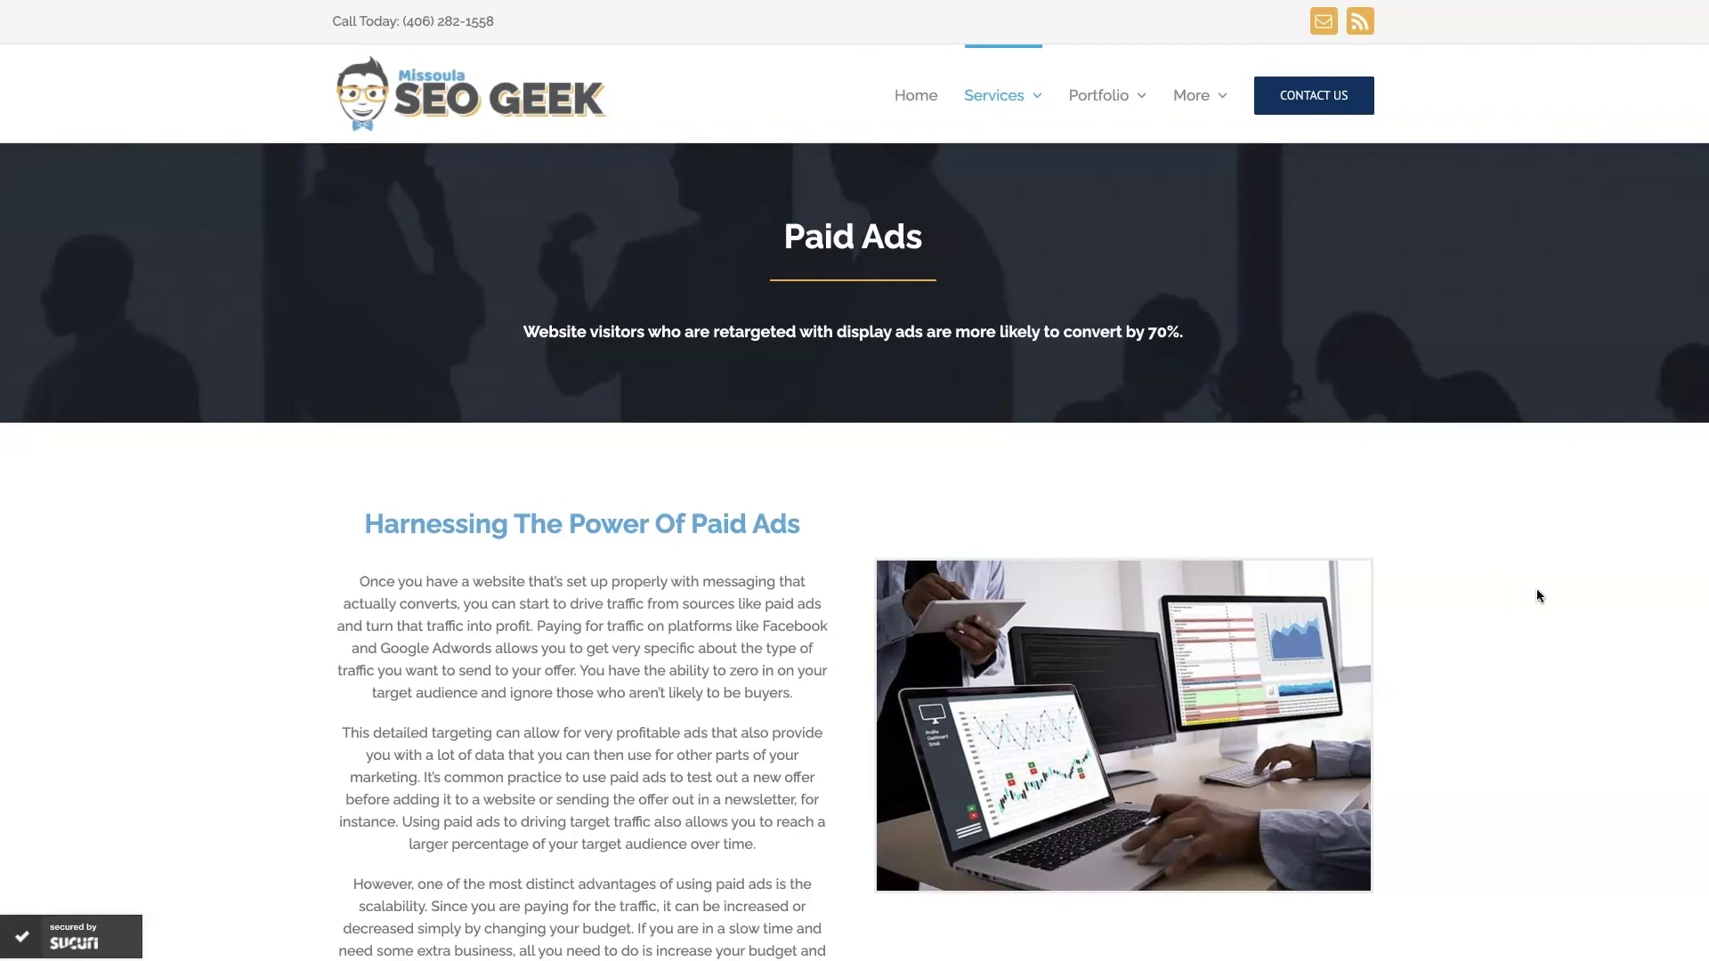
scroll(1513, 663, down, 15)
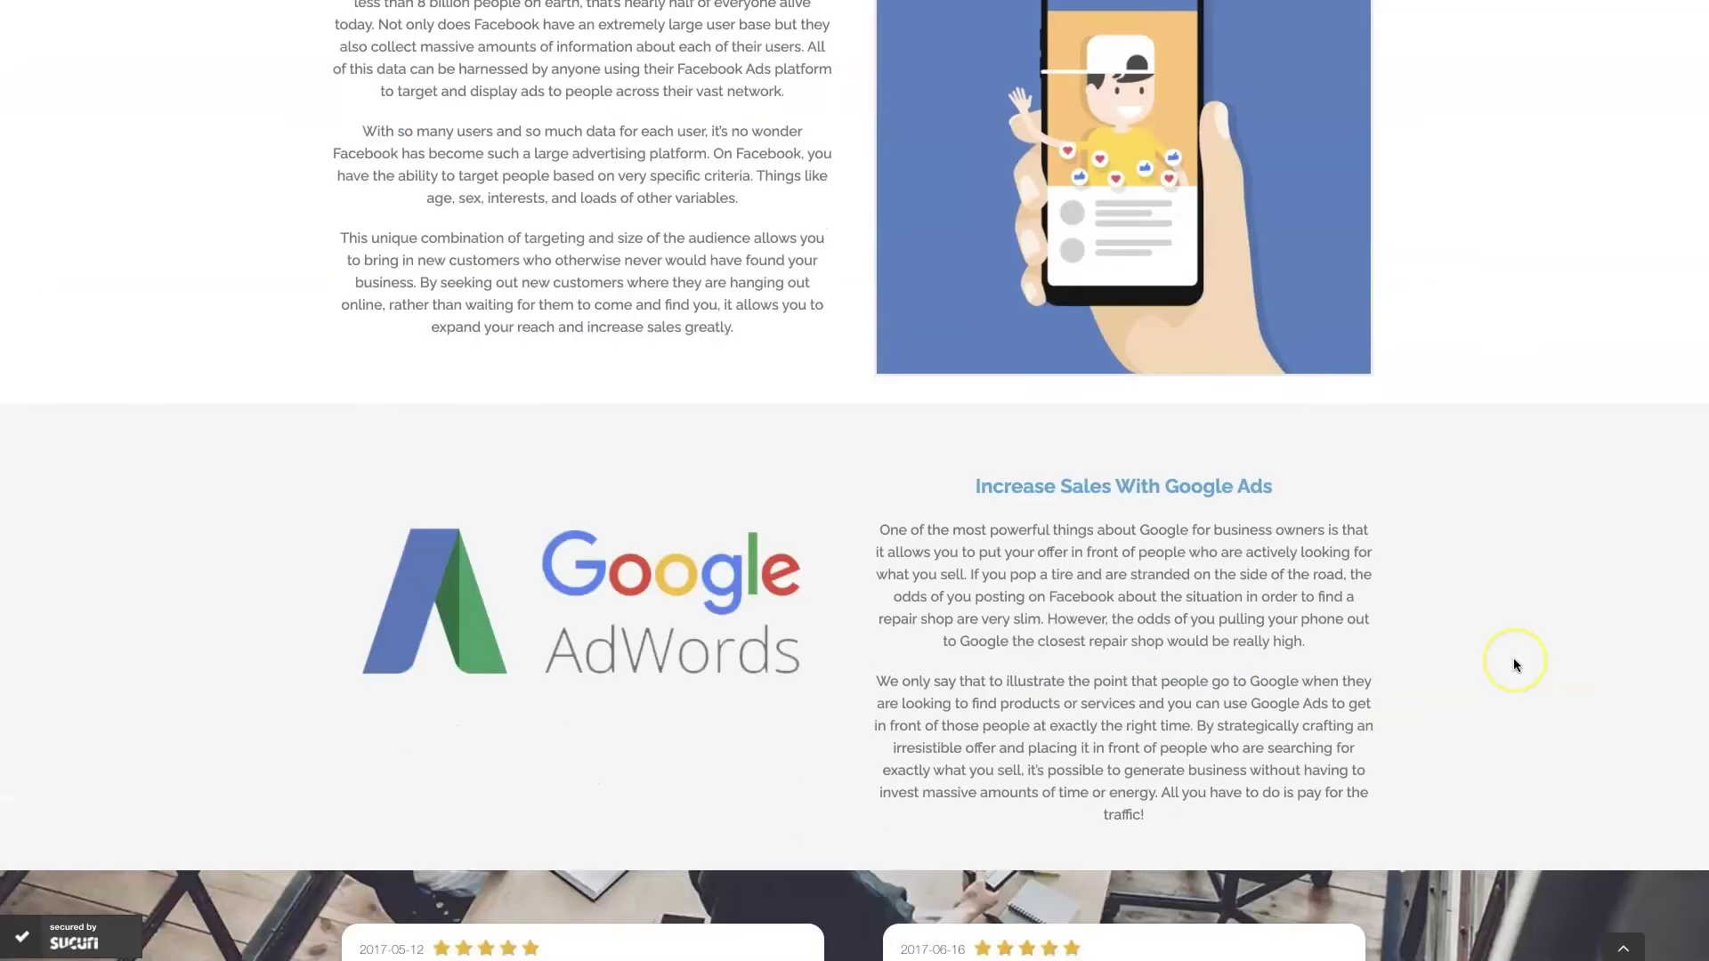
scroll(1515, 663, down, 4)
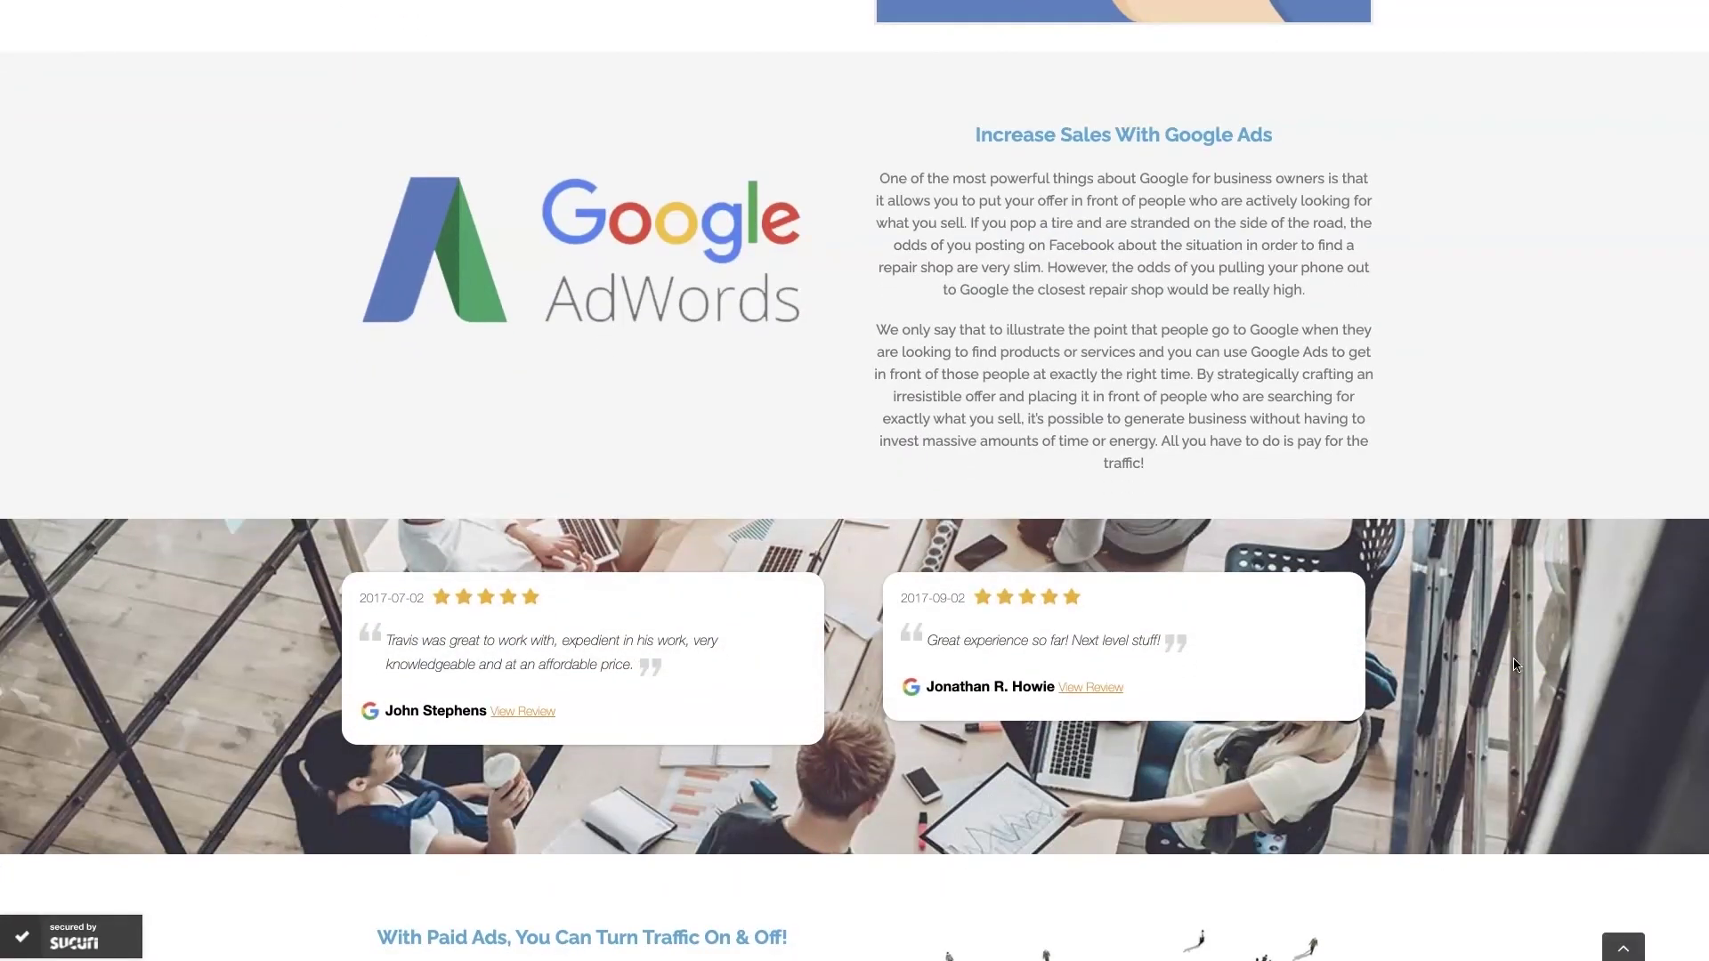
scroll(1514, 663, up, 1)
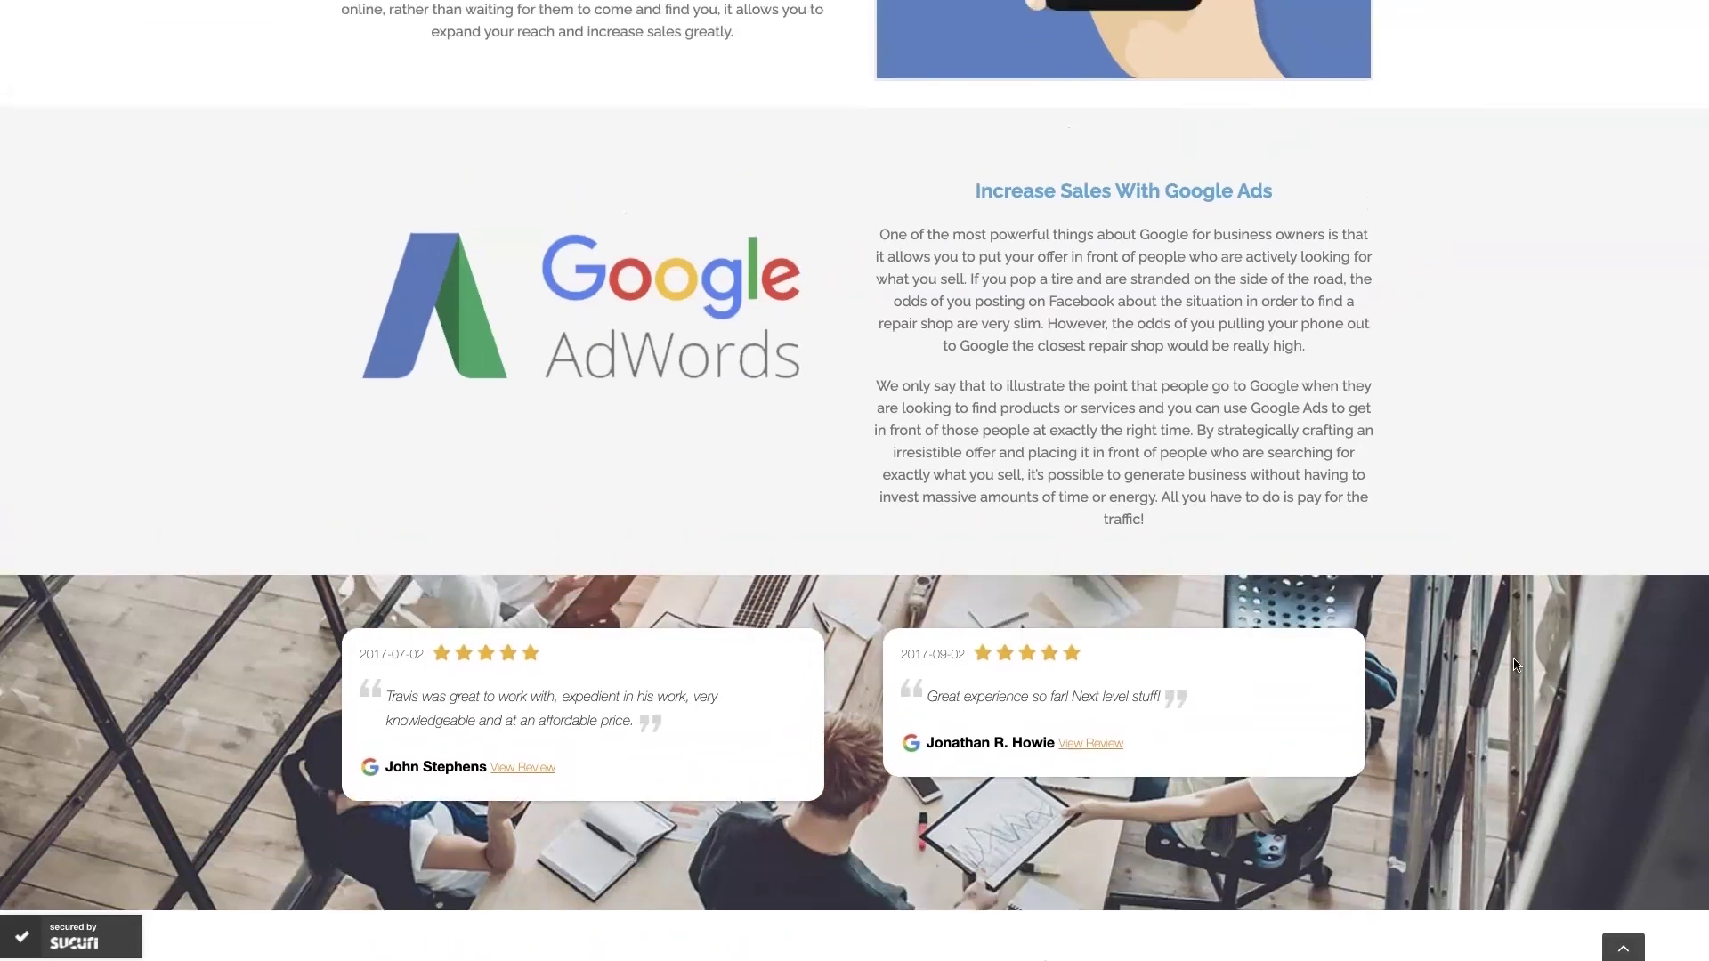